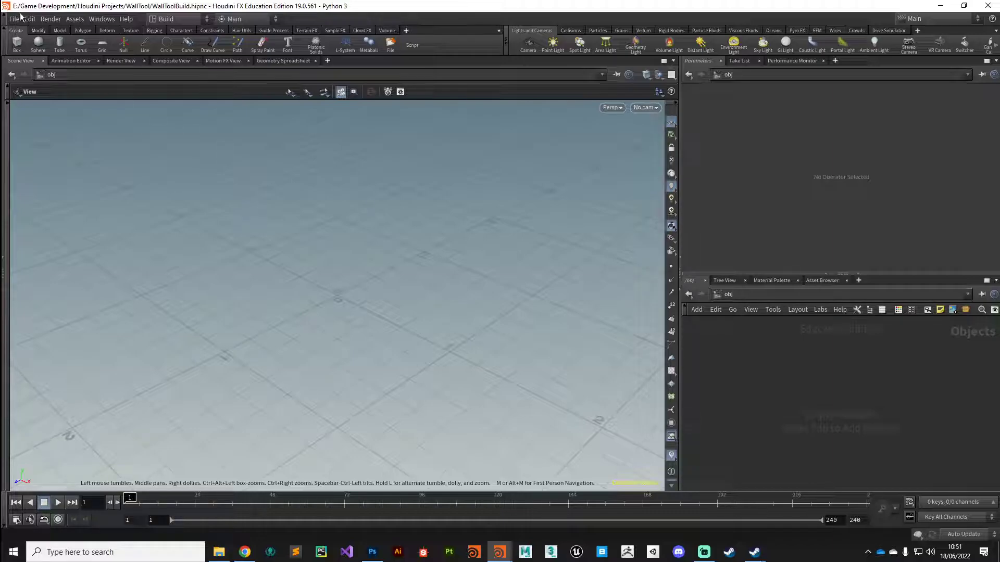
# Start a new project and name it 'WallToolBuild'
pyautogui.click(17, 20)
pyautogui.click(59, 117)
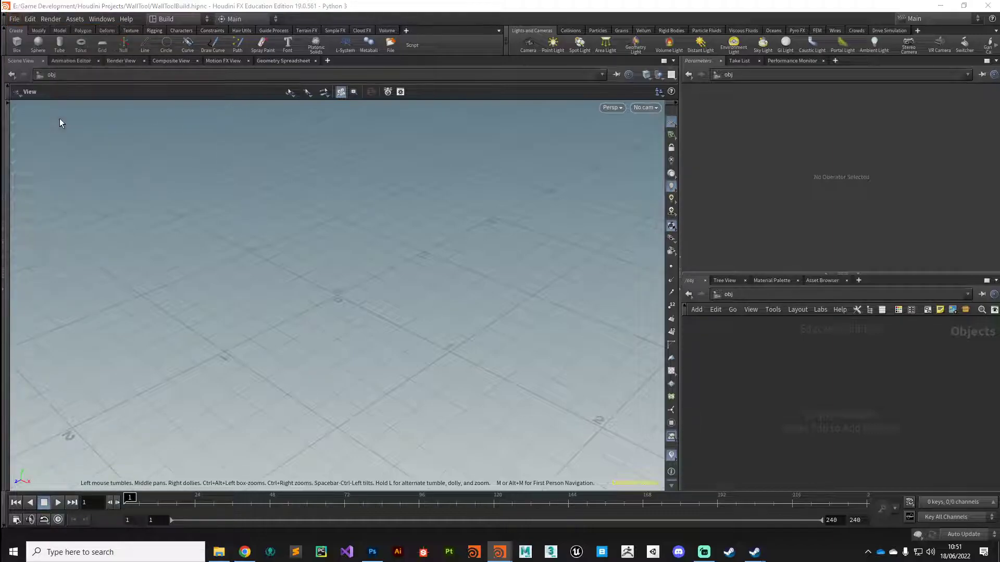
pyautogui.moveTo(59, 11); pyautogui.dragTo(480, 119)
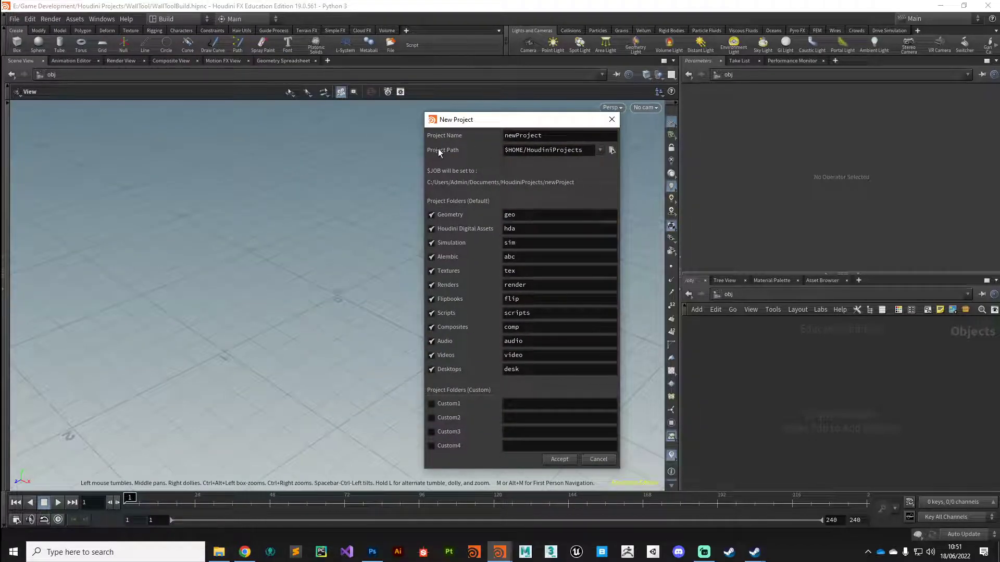
pyautogui.doubleClick(542, 136)
pyautogui.write('WallB')
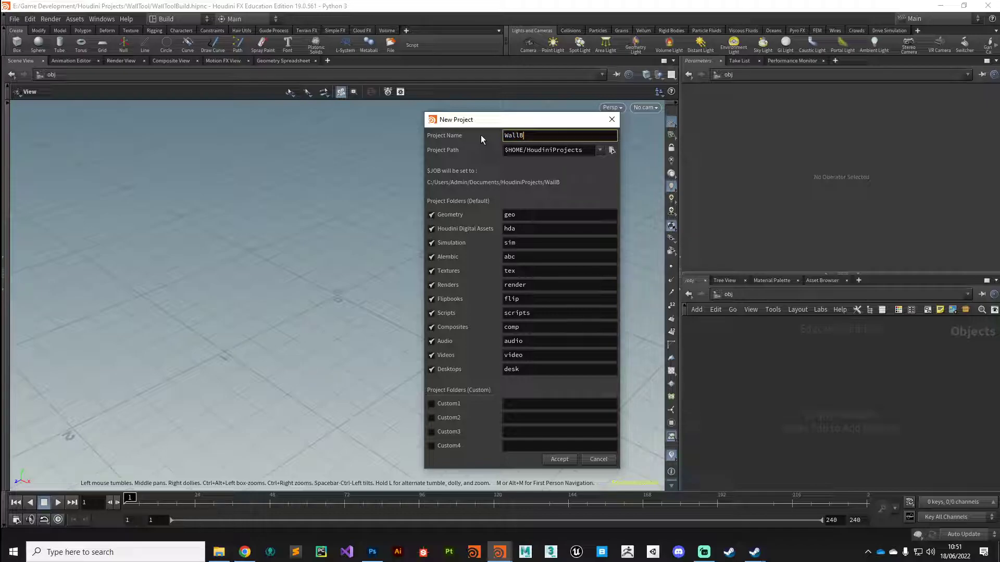
pyautogui.press('BackSpace')
pyautogui.write('ToolBuild')
# Exclude the Simulation, Alembic, Flipbooks and Scripts folders, then cancel the new project
pyautogui.click(431, 244)
pyautogui.click(432, 257)
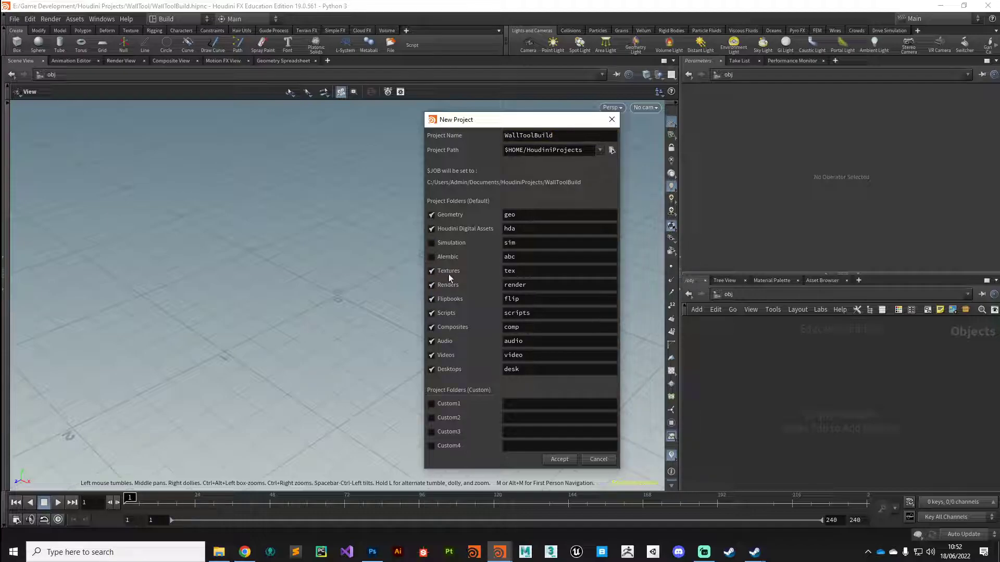
pyautogui.click(431, 300)
pyautogui.click(431, 314)
pyautogui.click(597, 460)
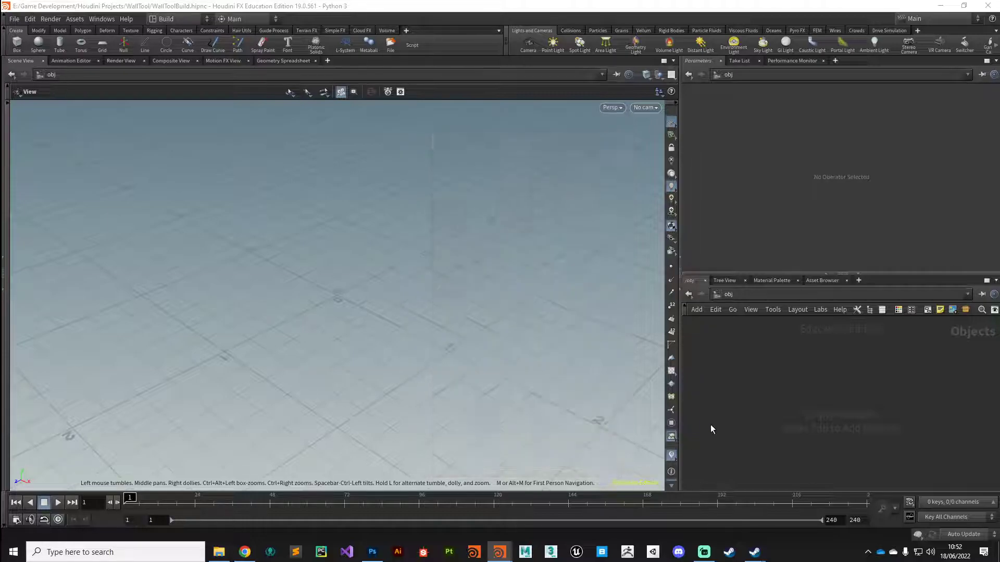
# Begin saving the scene under another name, then cancel
pyautogui.click(15, 19)
pyautogui.click(24, 99)
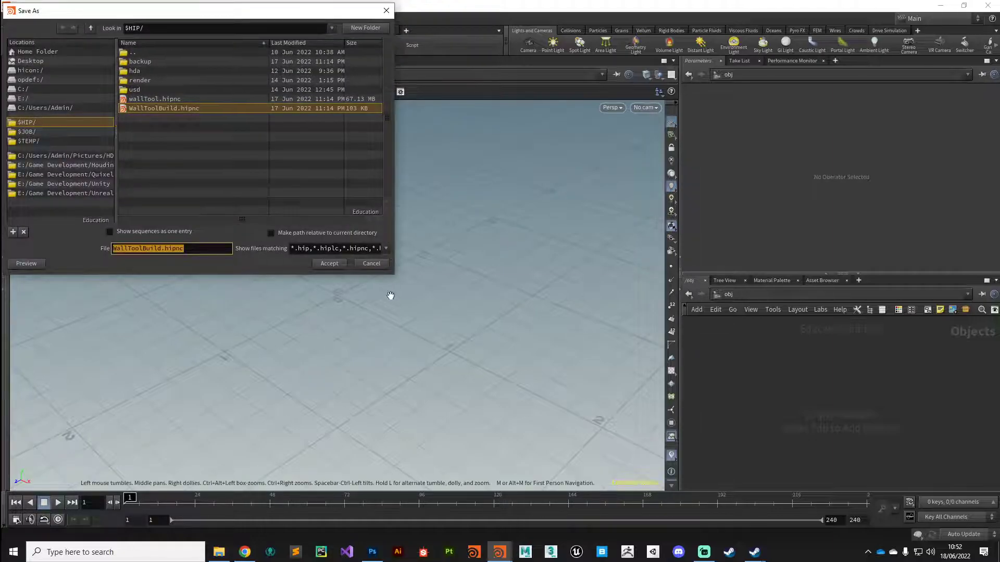
pyautogui.click(372, 264)
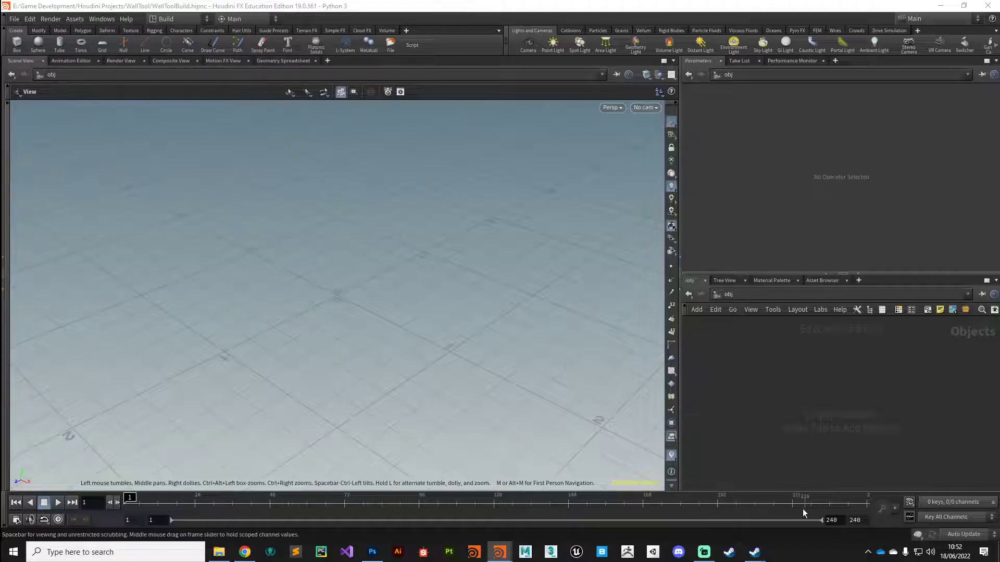
# Add a Geometry object and rename it WallTool
pyautogui.press('Tab')
pyautogui.write('geo')
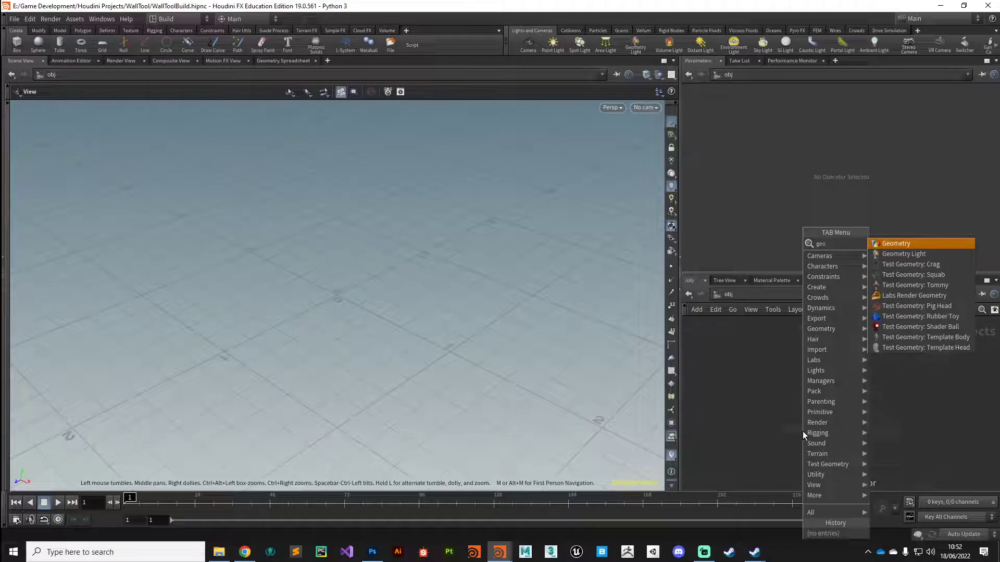
pyautogui.press('Return')
pyautogui.click(792, 391)
pyautogui.doubleClick(793, 385)
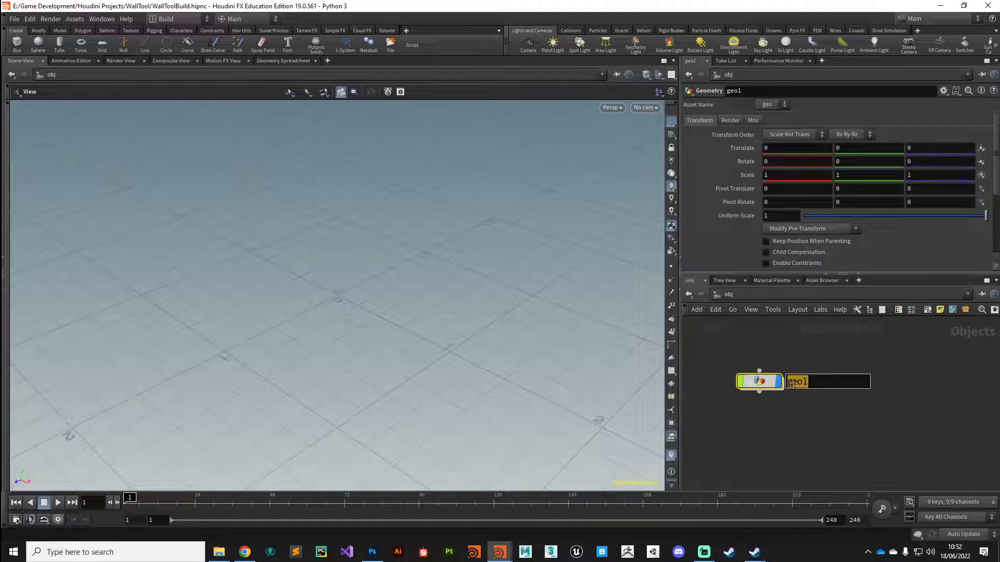
pyautogui.write('WallTool')
pyautogui.press('Return')
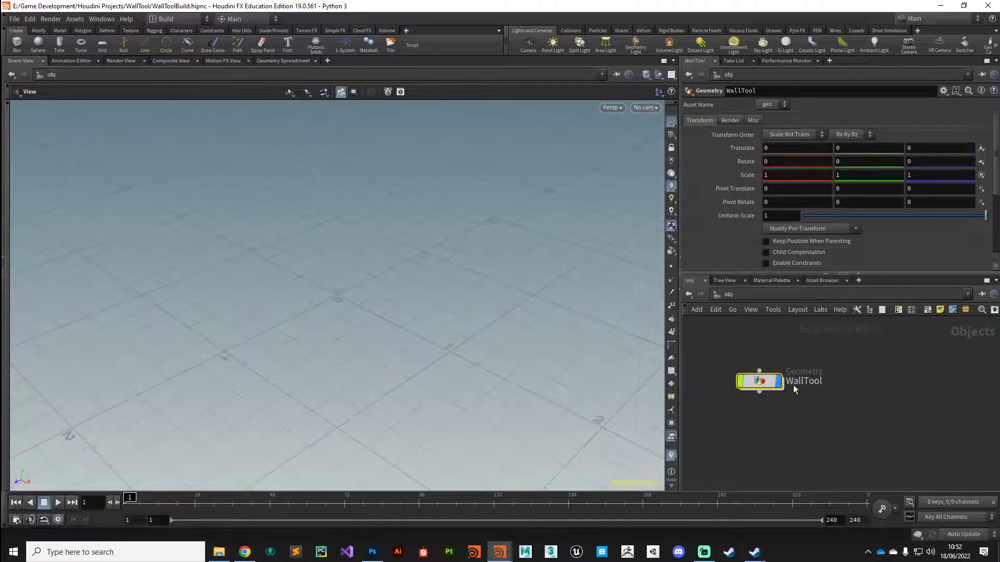
# Inside WallTool, enlarge the network pane and add two Line nodes side by side
pyautogui.doubleClick(760, 383)
pyautogui.moveTo(680, 200); pyautogui.dragTo(482, 240)
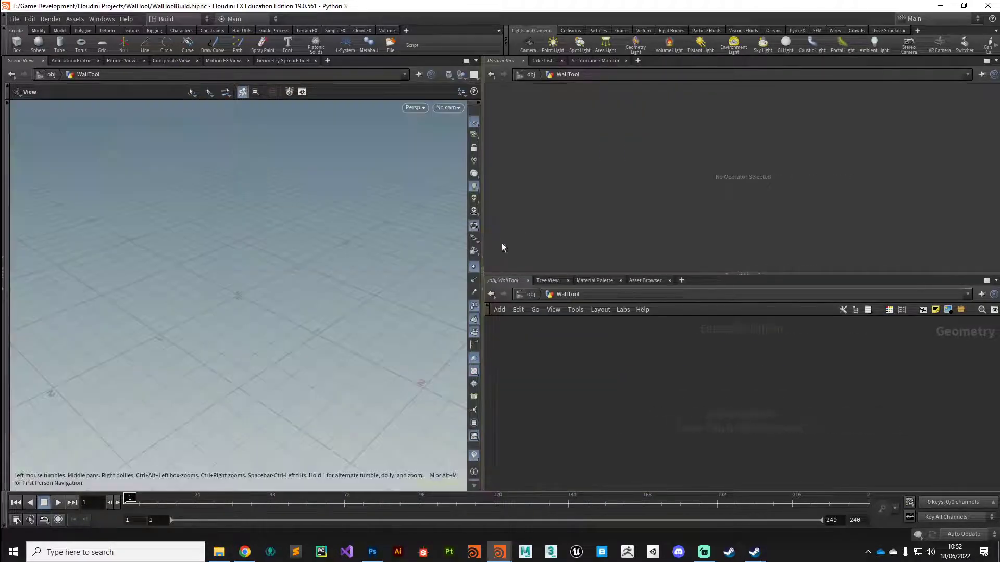
pyautogui.moveTo(680, 273); pyautogui.dragTo(679, 242)
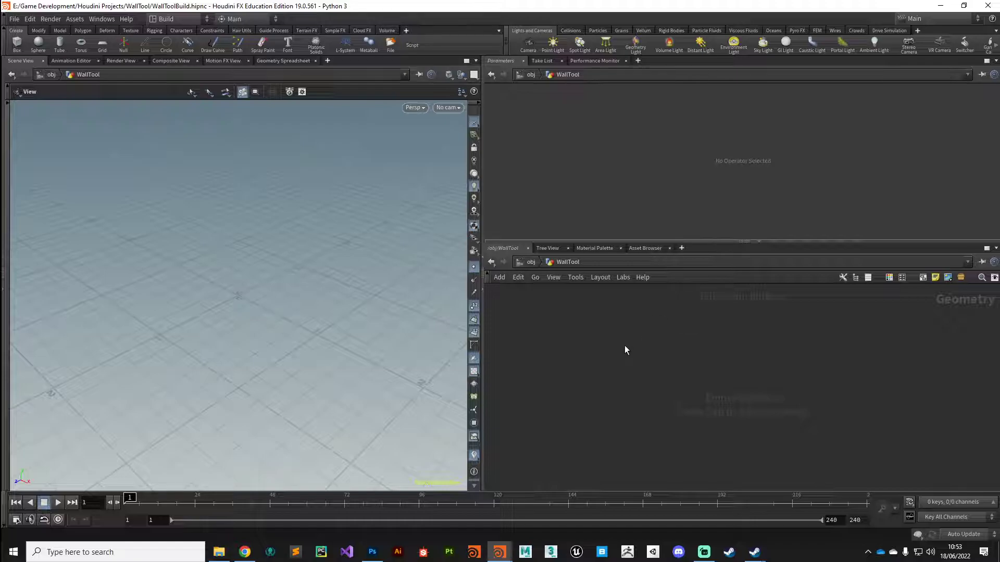
pyautogui.press('Tab')
pyautogui.write('curve')
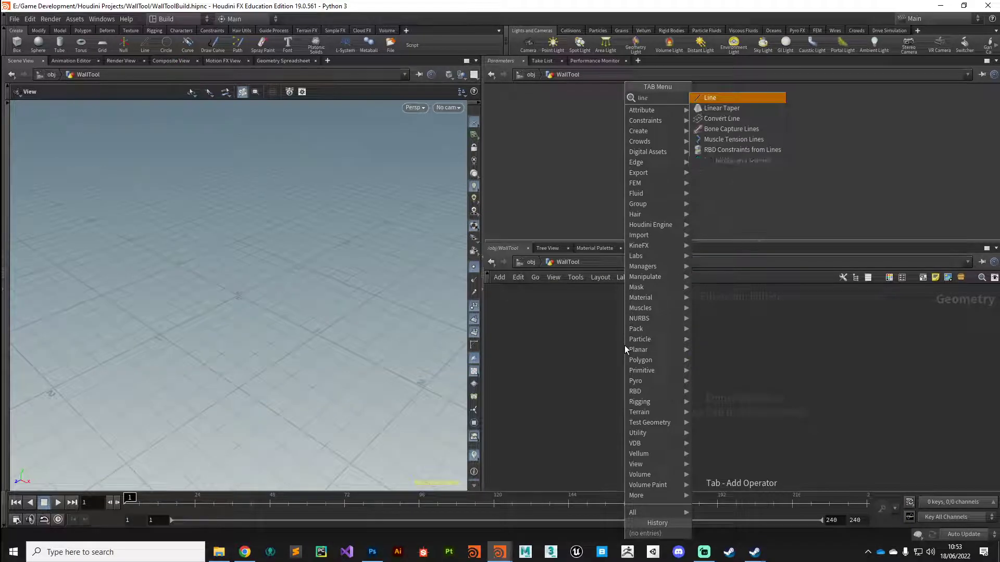
pyautogui.press('Return')
pyautogui.click(624, 346)
pyautogui.moveTo(624, 346); pyautogui.dragTo(589, 349)
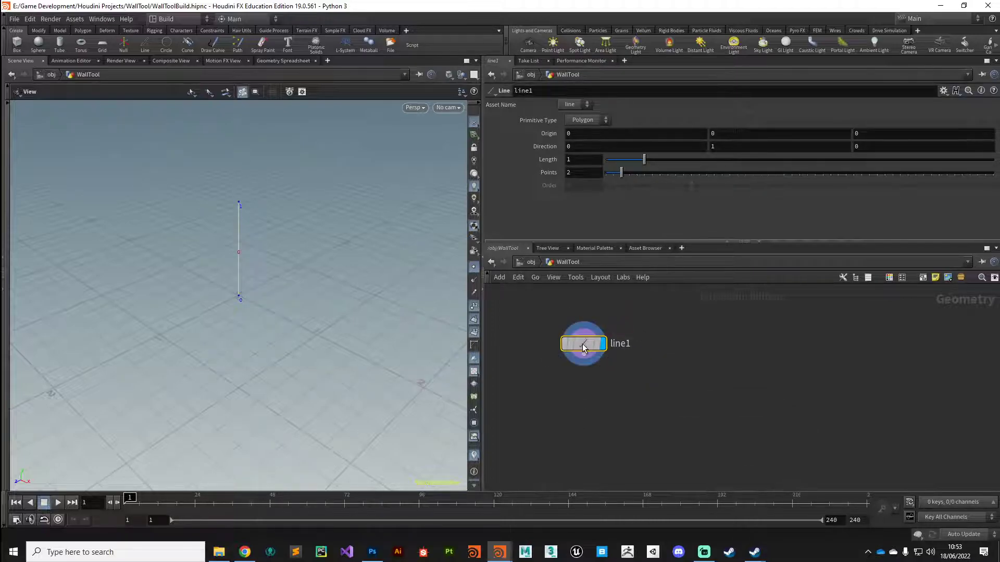
pyautogui.click(708, 348)
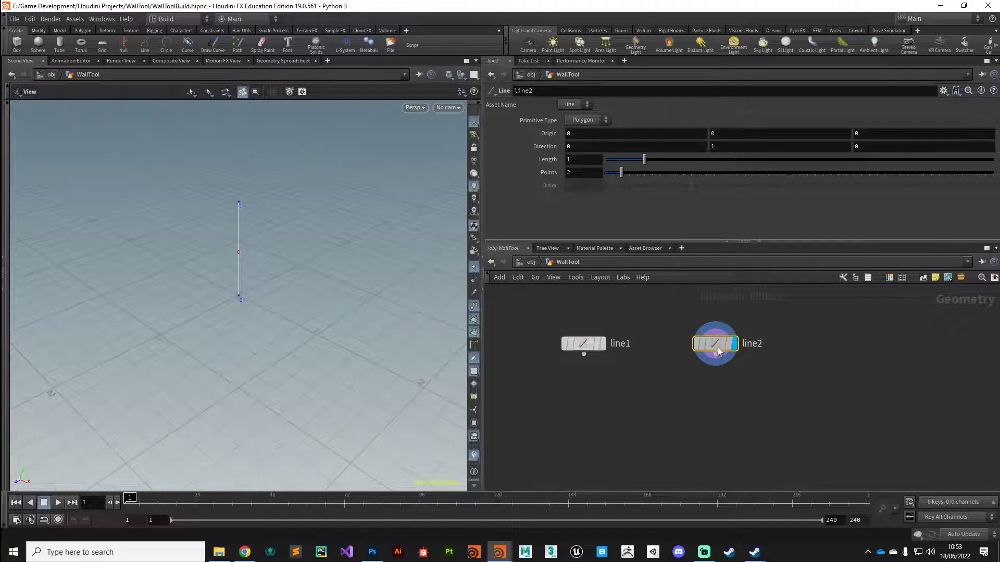
# Rename the Line nodes line_Width and line_Height, and display line_Width
pyautogui.click(579, 346)
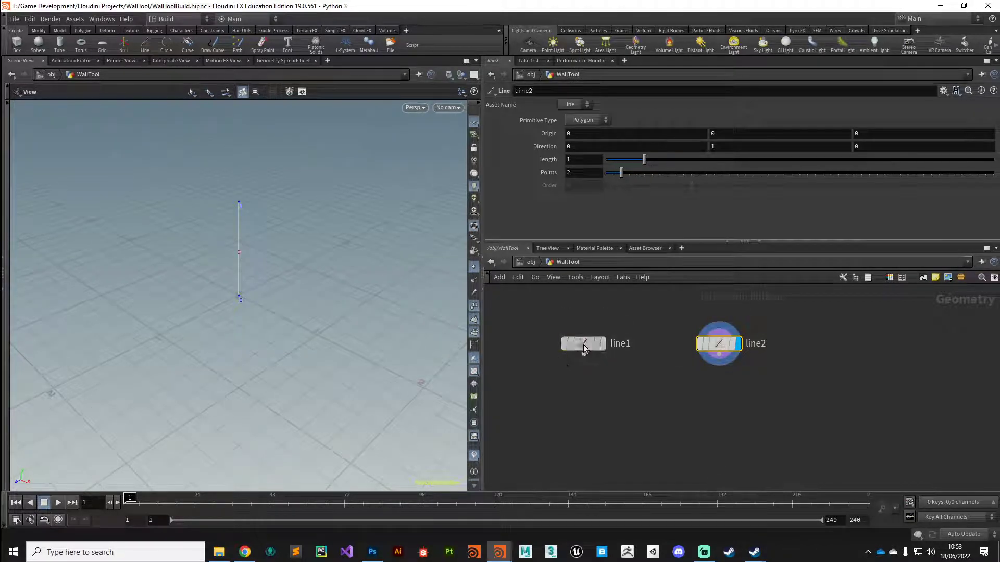
pyautogui.doubleClick(629, 344)
pyautogui.press('BackSpace')
pyautogui.write('_Width')
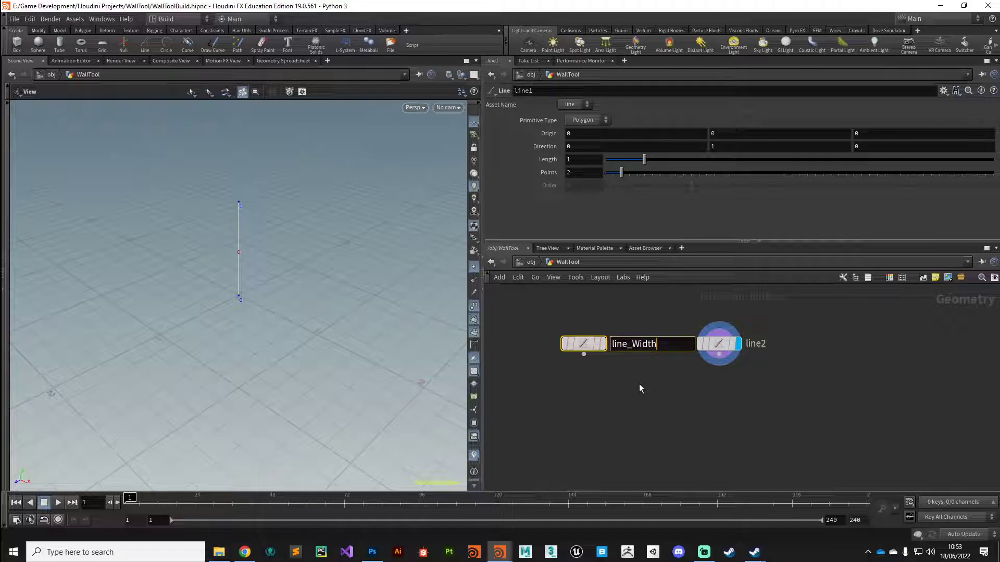
pyautogui.press('Return')
pyautogui.click(723, 345)
pyautogui.doubleClick(765, 346)
pyautogui.press('BackSpace')
pyautogui.write('_Height')
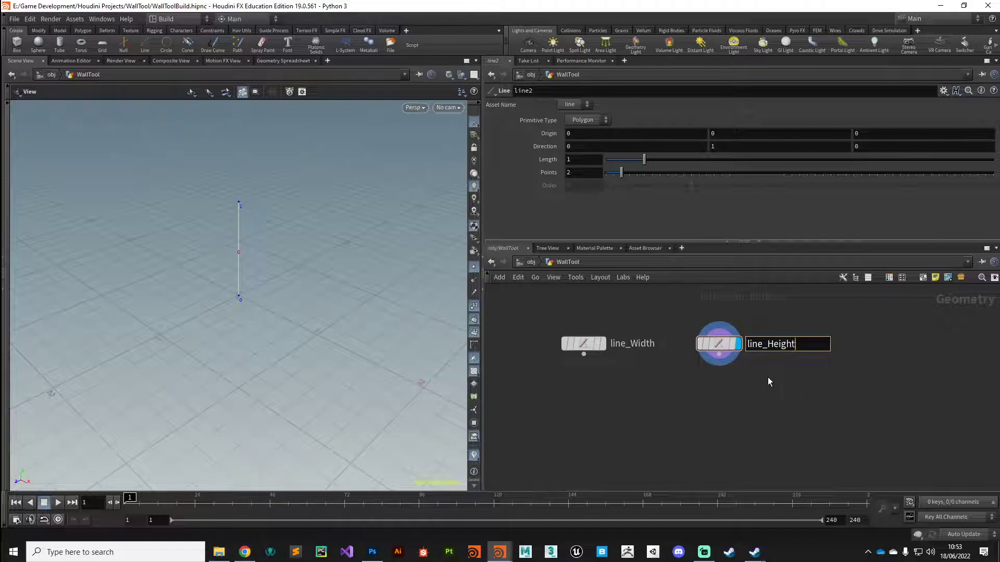
pyautogui.press('Return')
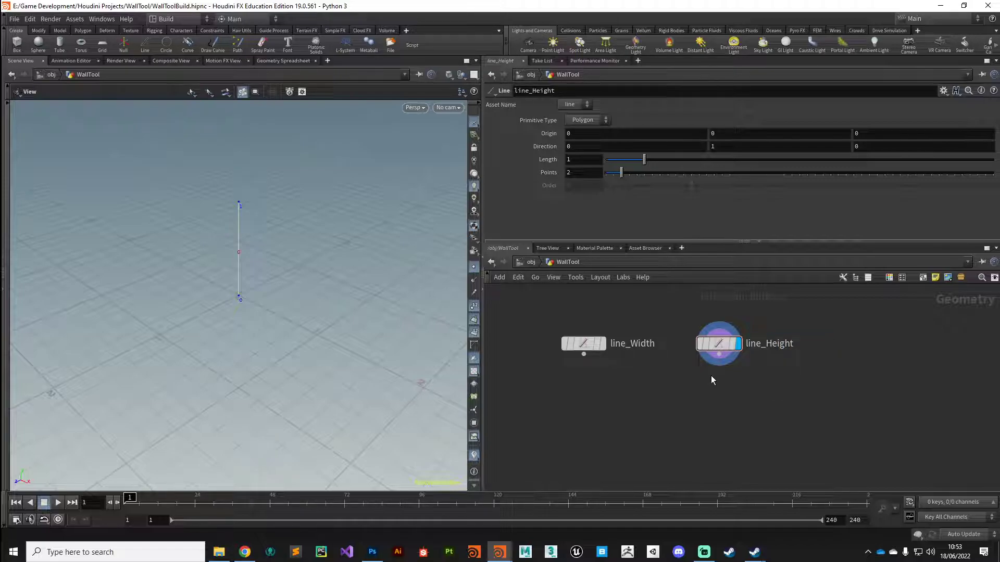
pyautogui.click(606, 349)
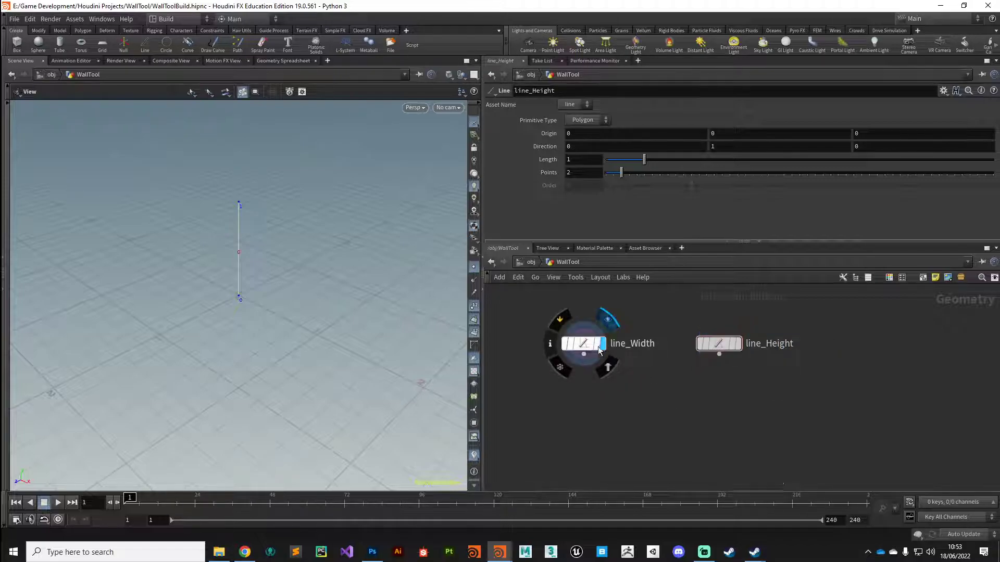
pyautogui.moveTo(142, 355)
pyautogui.mouseDown()
pyautogui.moveTo(149, 363)
pyautogui.moveTo(157, 354)
pyautogui.mouseUp()
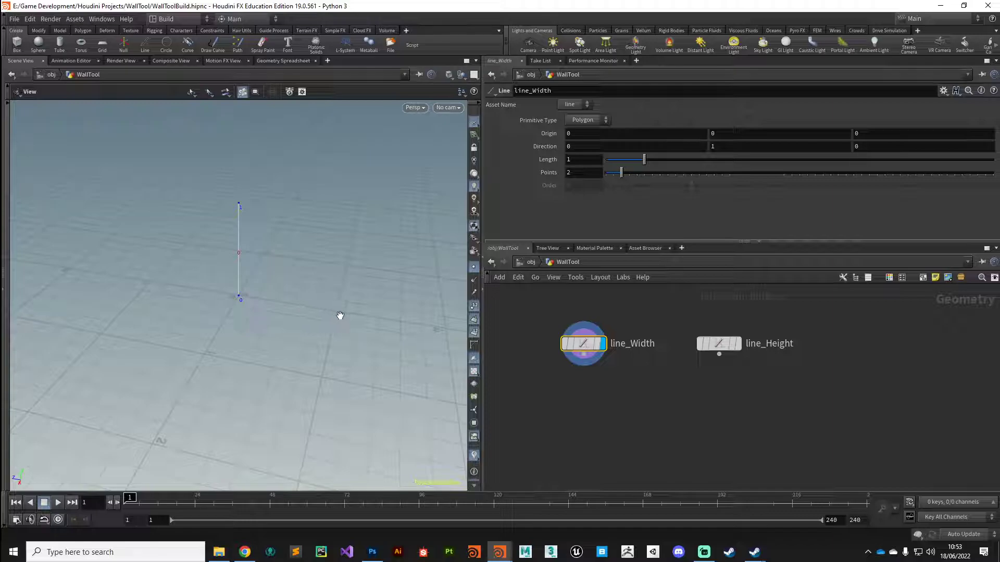
# Point line_Width along Z by changing its Direction values
pyautogui.moveTo(592, 348)
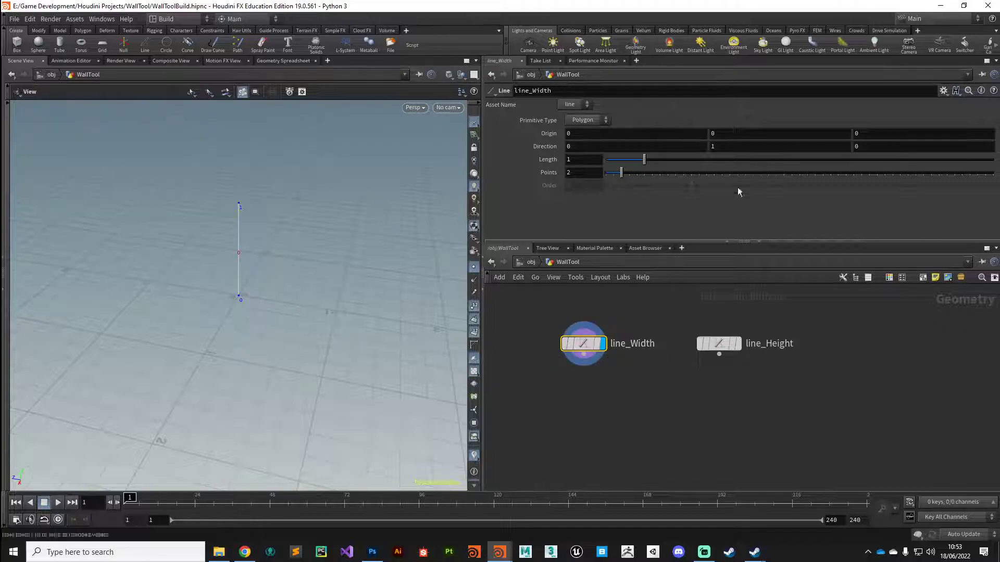
pyautogui.click(713, 147)
pyautogui.write('0')
pyautogui.press('Tab')
pyautogui.write('1')
pyautogui.press('Return')
# Centre line_Width by setting Origin Z to -ch("dist")/2 and test it by stretching
pyautogui.click(579, 160)
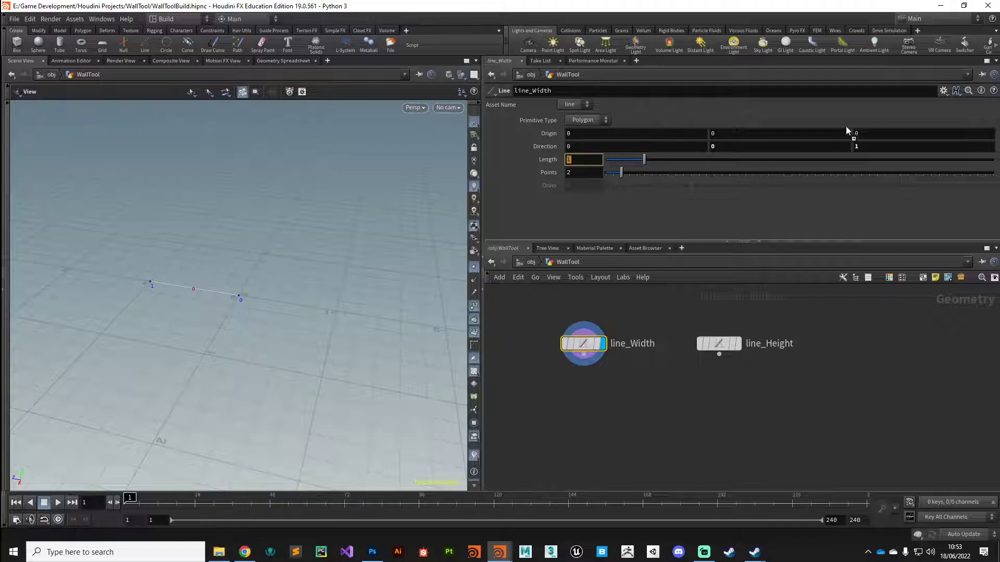
pyautogui.moveTo(867, 136); pyautogui.dragTo(867, 136)
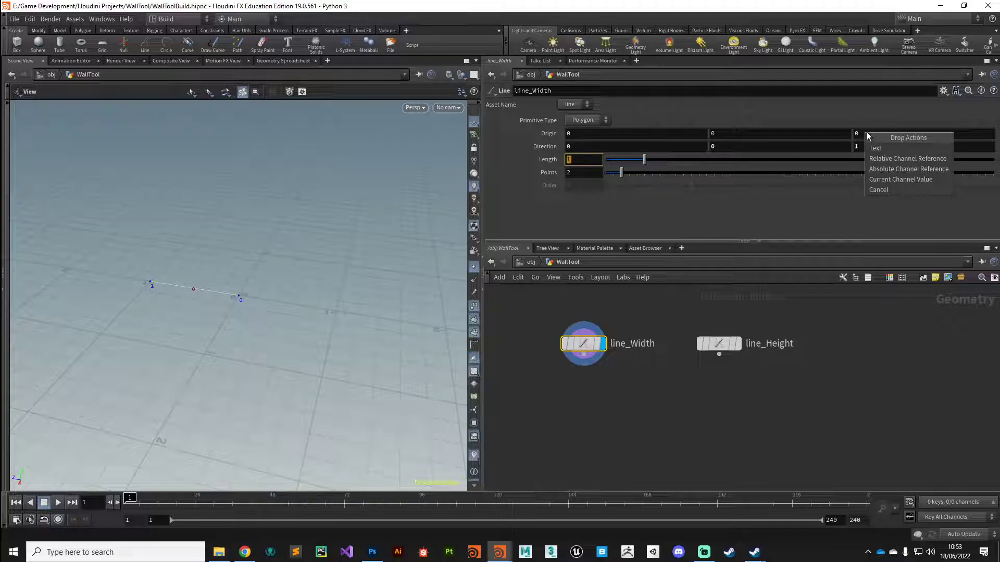
pyautogui.click(880, 159)
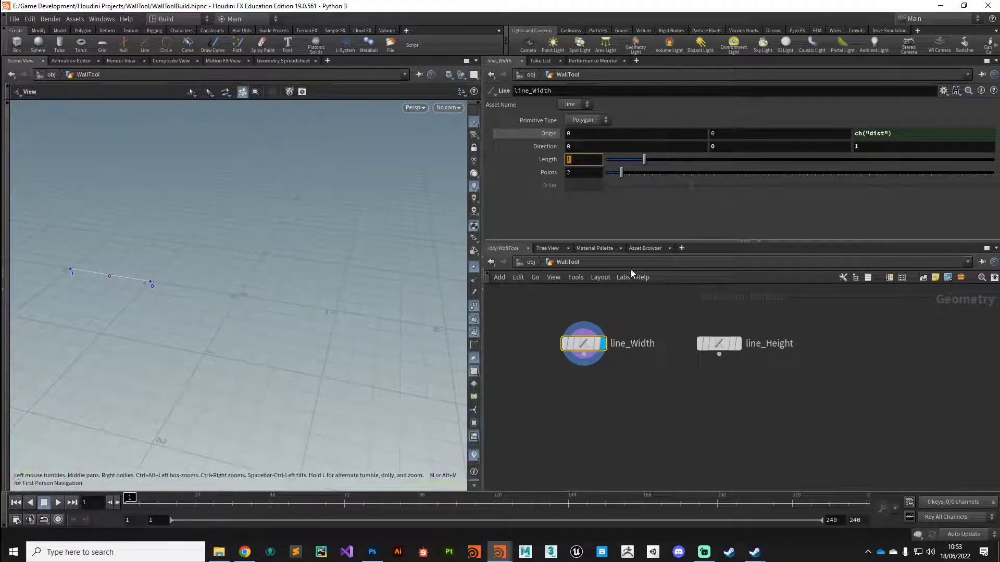
pyautogui.click(854, 134)
pyautogui.write('-')
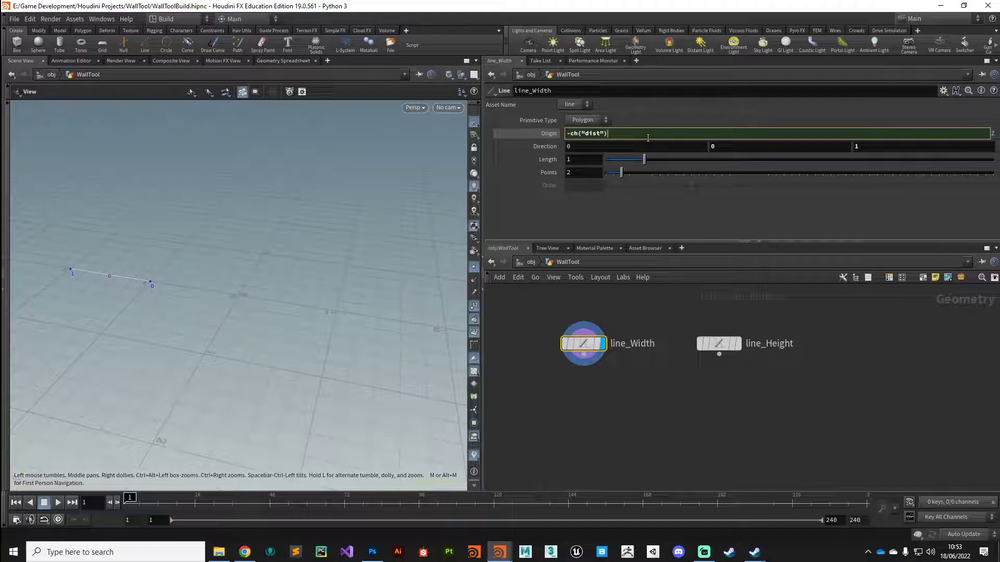
pyautogui.write('/2')
pyautogui.press('Return')
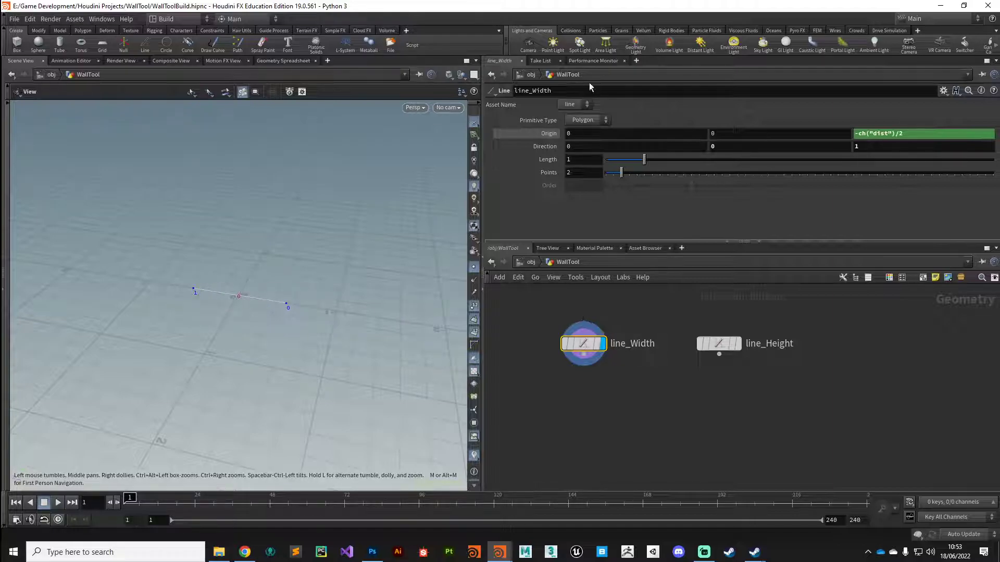
pyautogui.moveTo(644, 161); pyautogui.dragTo(644, 182)
pyautogui.click(474, 268)
# Set line_Width's Length to 5, then display and select line_Height
pyautogui.click(588, 166)
pyautogui.write('5')
pyautogui.press('Return')
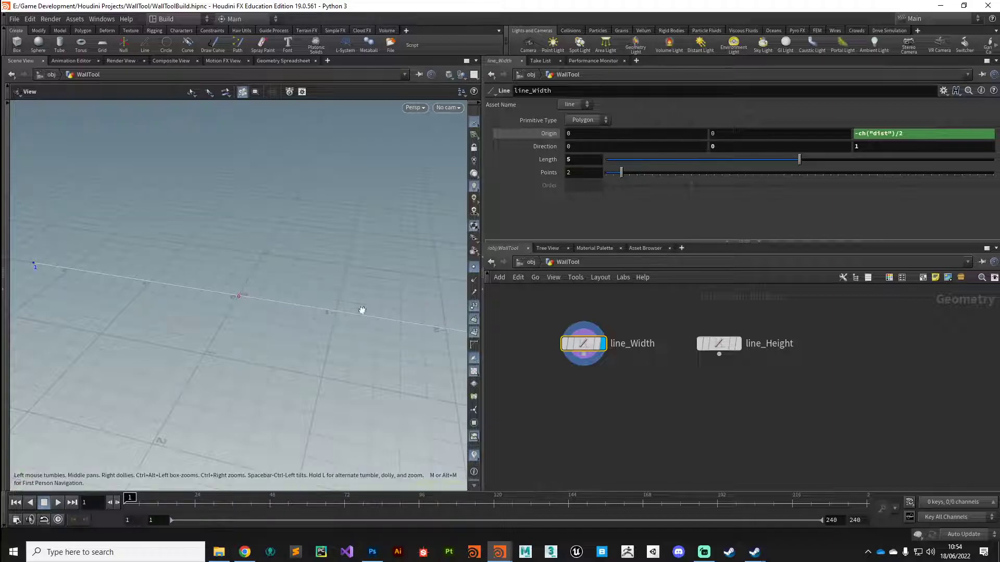
pyautogui.moveTo(242, 356); pyautogui.dragTo(341, 305)
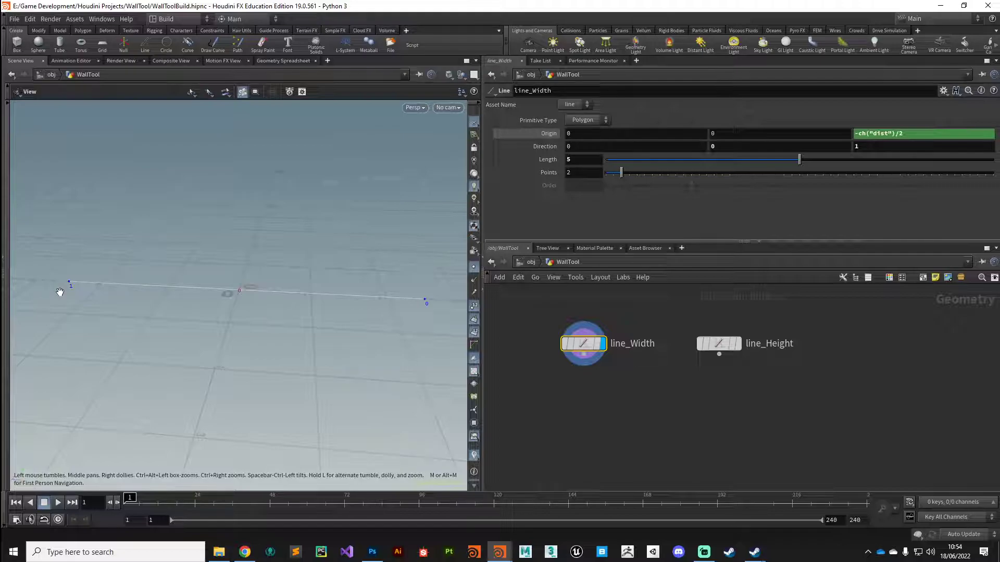
pyautogui.moveTo(131, 375); pyautogui.dragTo(182, 393)
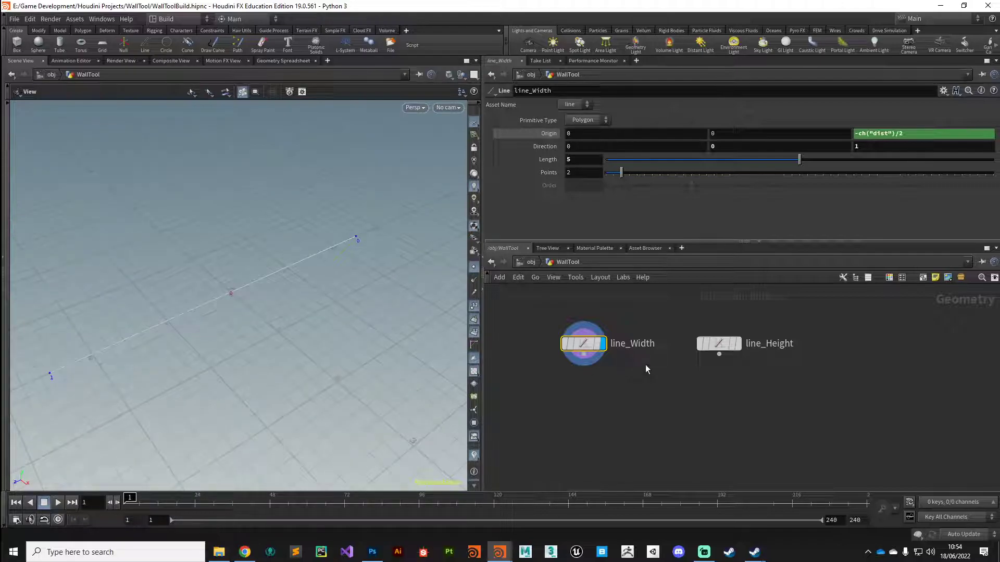
pyautogui.click(735, 345)
pyautogui.click(722, 344)
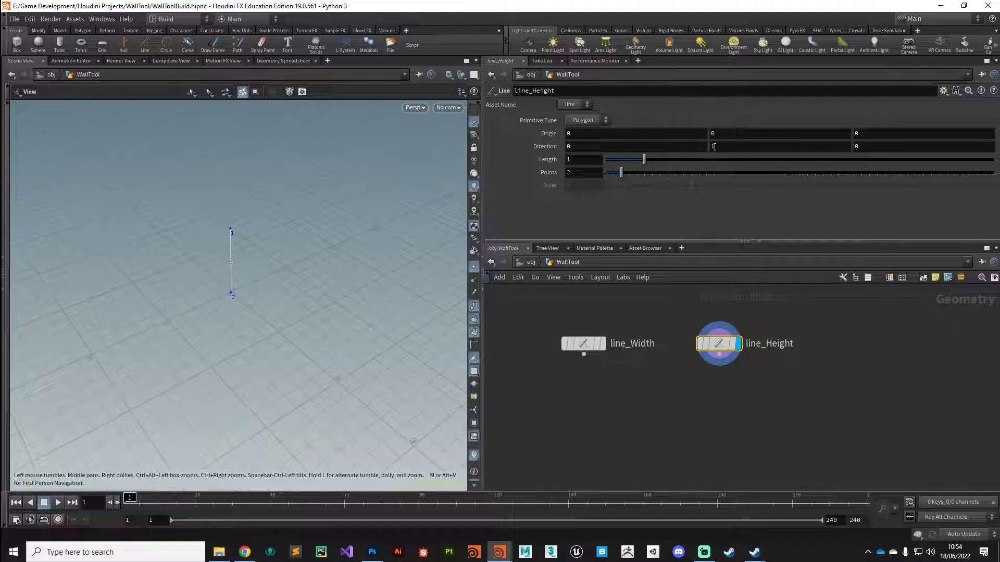
# Stretch the vertical line_Height and set its Length to exactly 3
pyautogui.moveTo(426, 229); pyautogui.dragTo(303, 328)
pyautogui.moveTo(646, 164); pyautogui.dragTo(696, 162)
pyautogui.moveTo(366, 261); pyautogui.dragTo(328, 359)
pyautogui.moveTo(691, 159); pyautogui.dragTo(723, 182)
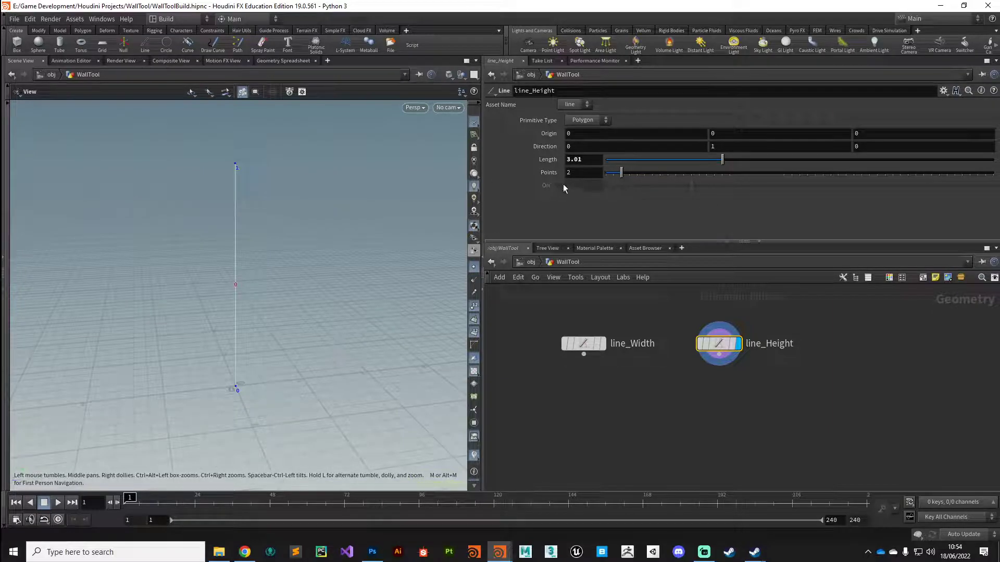
pyautogui.click(583, 159)
pyautogui.write('3')
pyautogui.press('Return')
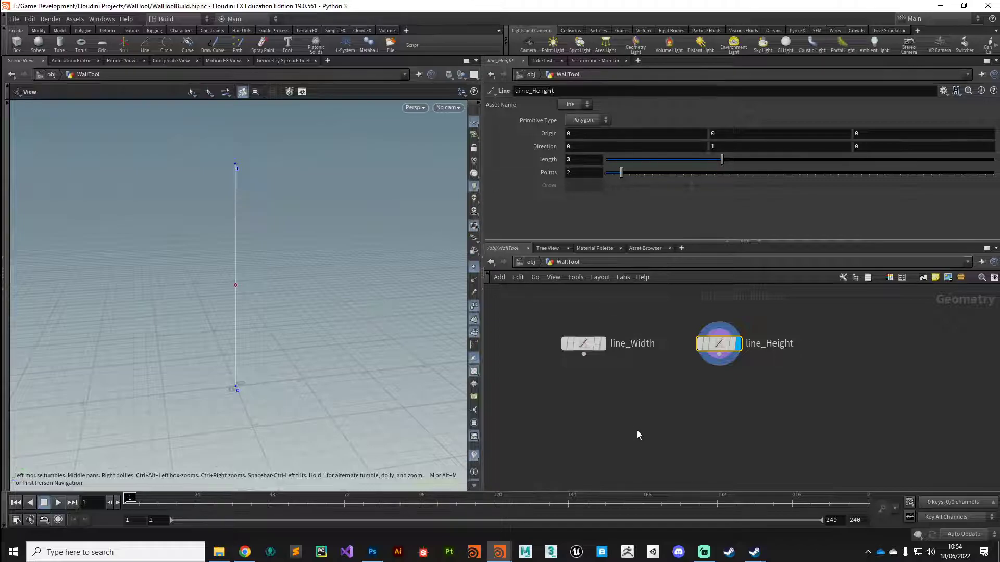
pyautogui.moveTo(330, 427); pyautogui.dragTo(355, 419)
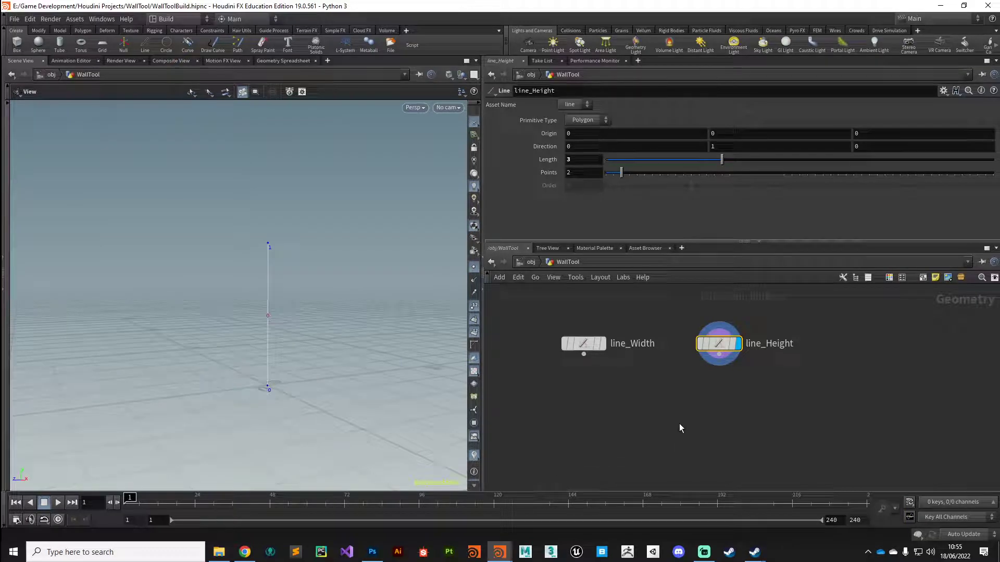
pyautogui.press('Tab')
# Add a Copy to Points node below the two line nodes
pyautogui.write('copy')
pyautogui.press('Down')
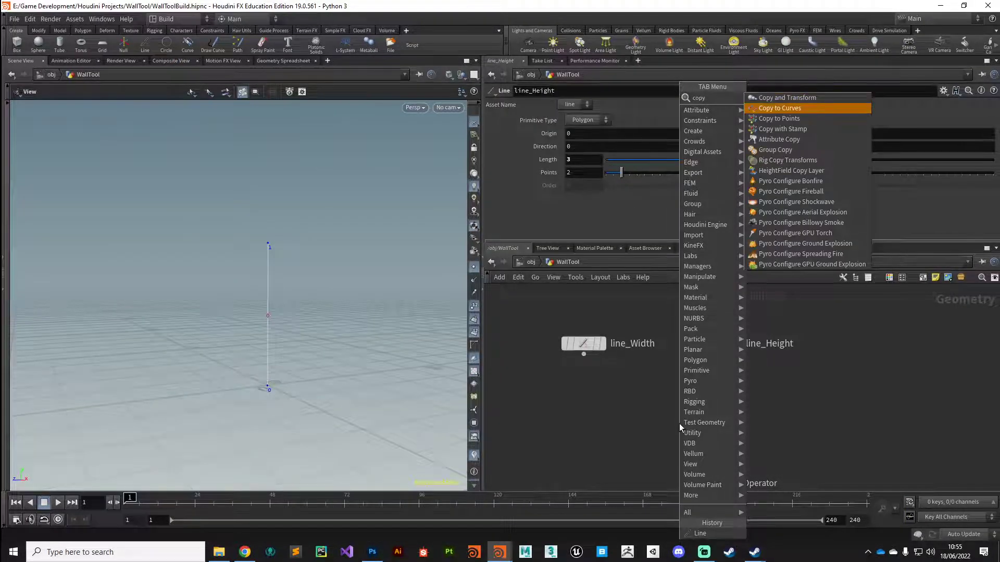
pyautogui.press('Down')
pyautogui.press('Return')
pyautogui.click(679, 423)
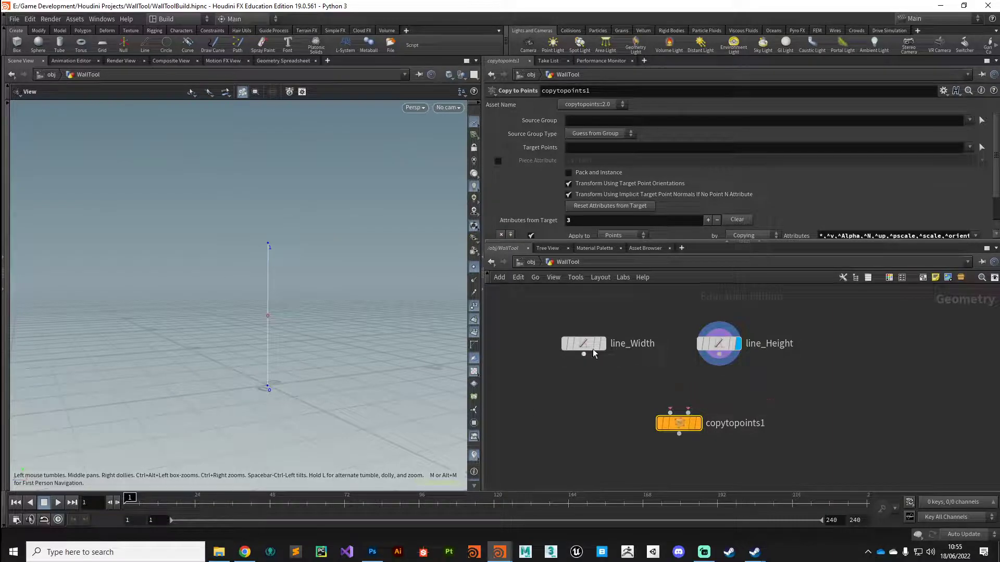
# Wire line_Width into copytopoints1's first input and line_Height into its second
pyautogui.moveTo(584, 336); pyautogui.dragTo(583, 326)
pyautogui.moveTo(671, 415)
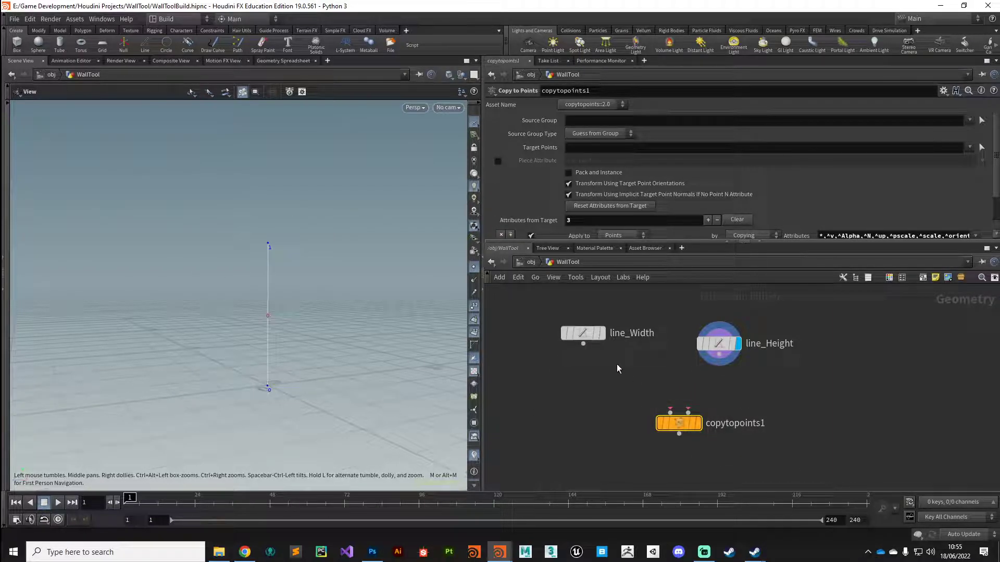
pyautogui.click(583, 344)
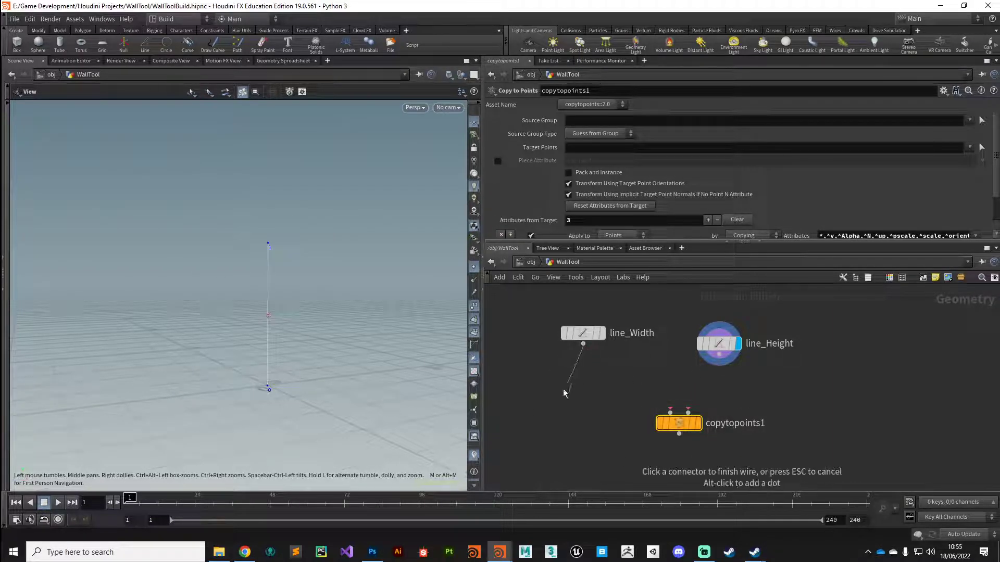
pyautogui.click(670, 412)
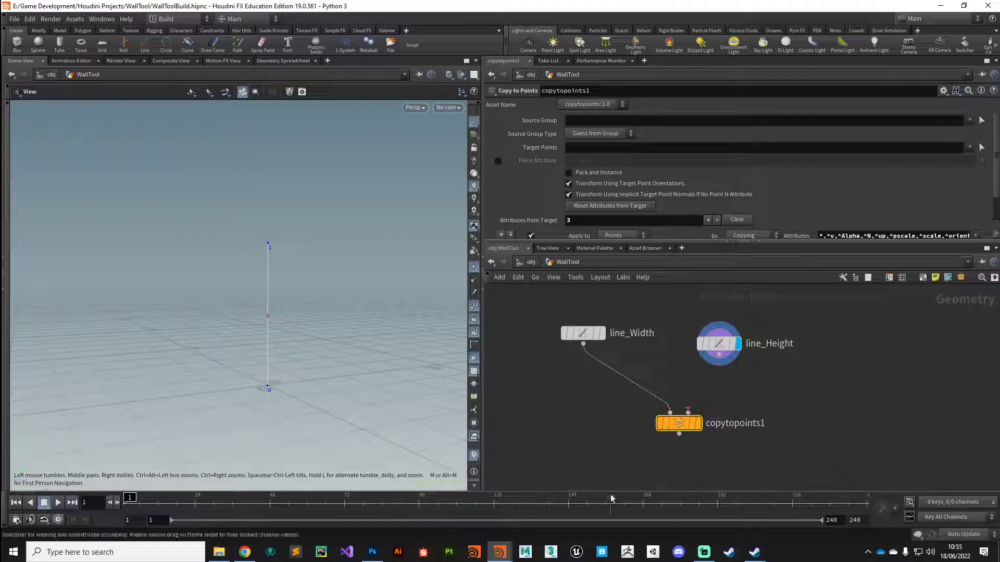
pyautogui.click(719, 355)
pyautogui.click(700, 407)
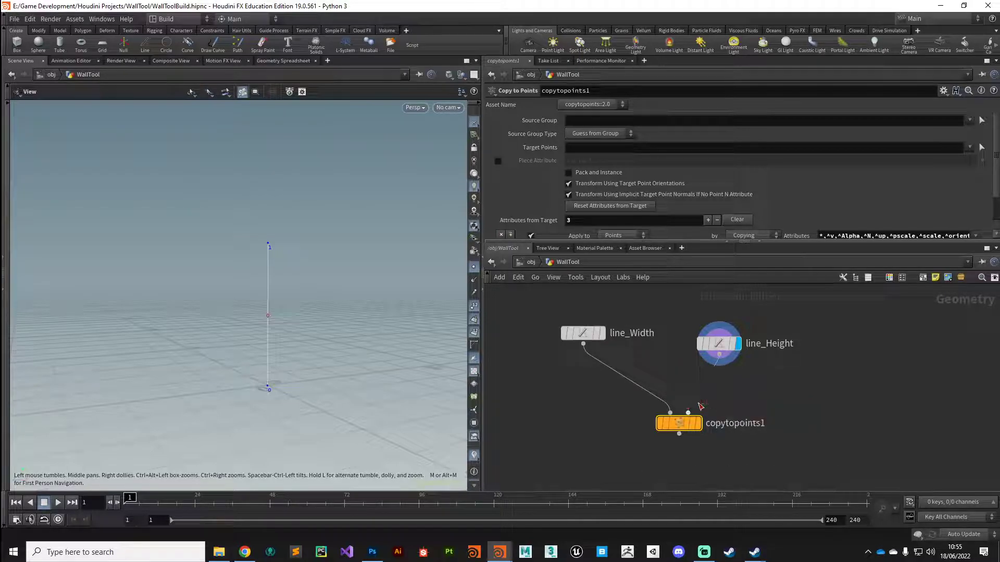
pyautogui.moveTo(700, 433); pyautogui.dragTo(672, 452)
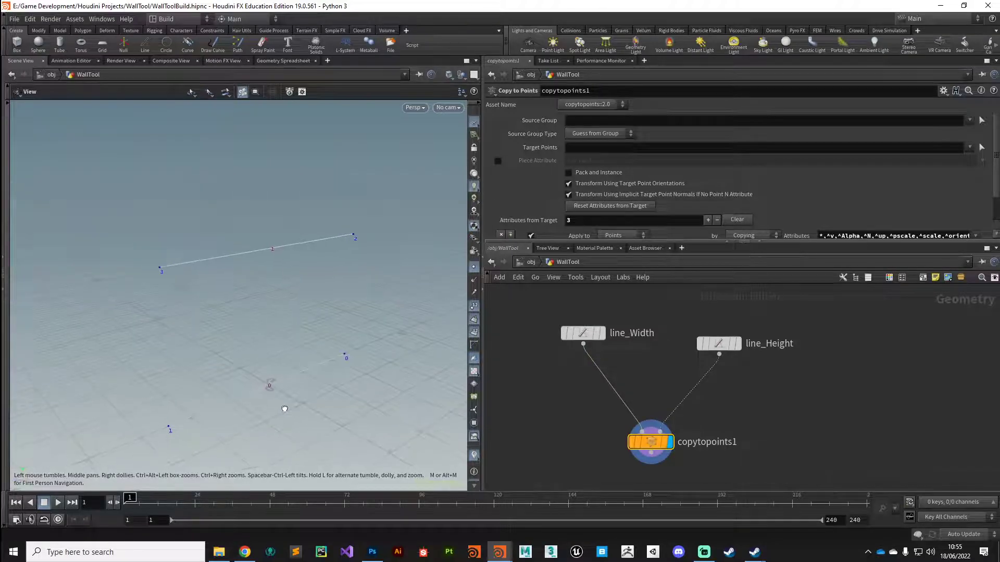
pyautogui.moveTo(720, 343); pyautogui.dragTo(727, 332)
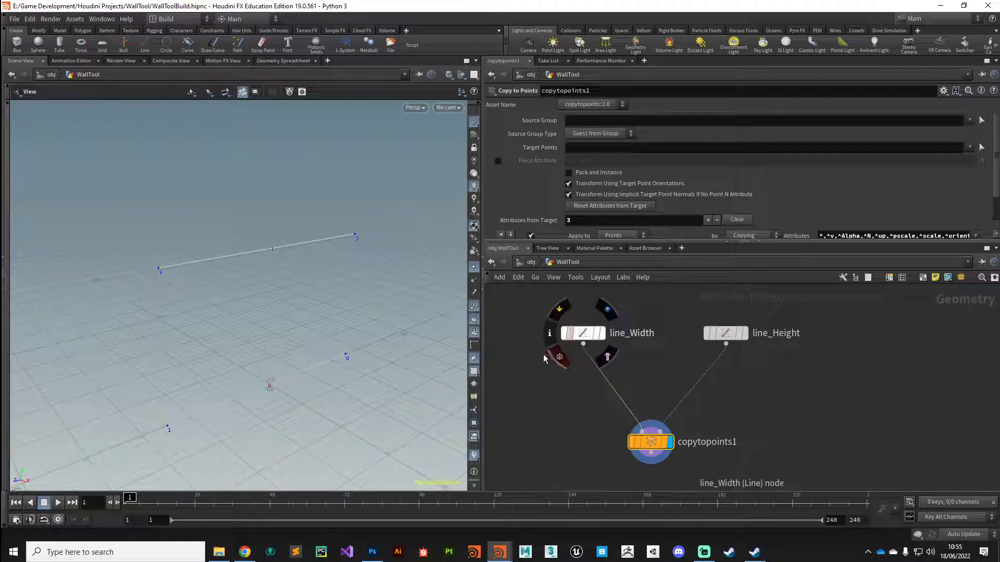
# Colour both line nodes pale yellow and tidy the network layout
pyautogui.moveTo(523, 318); pyautogui.dragTo(758, 371)
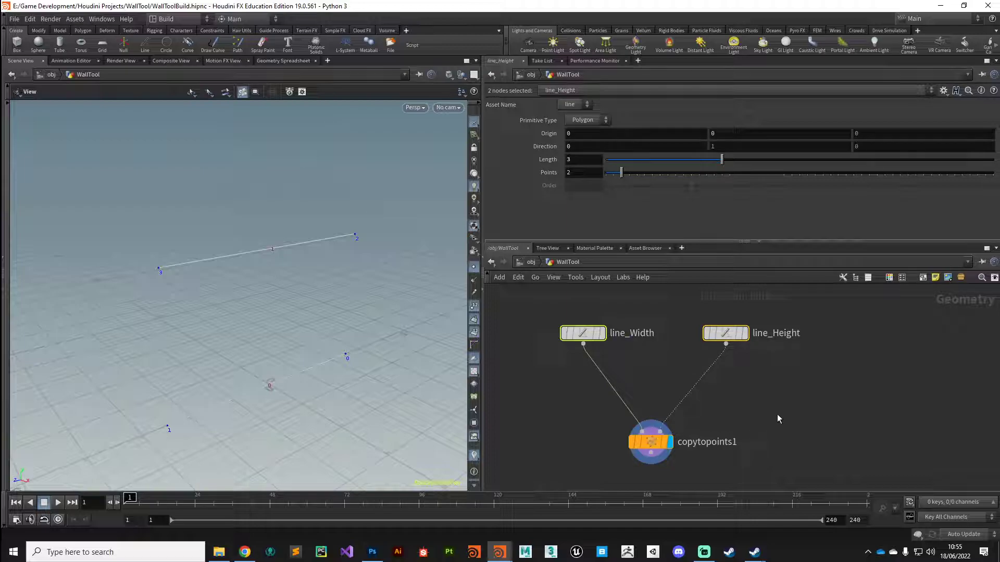
pyautogui.press('c')
pyautogui.click(969, 434)
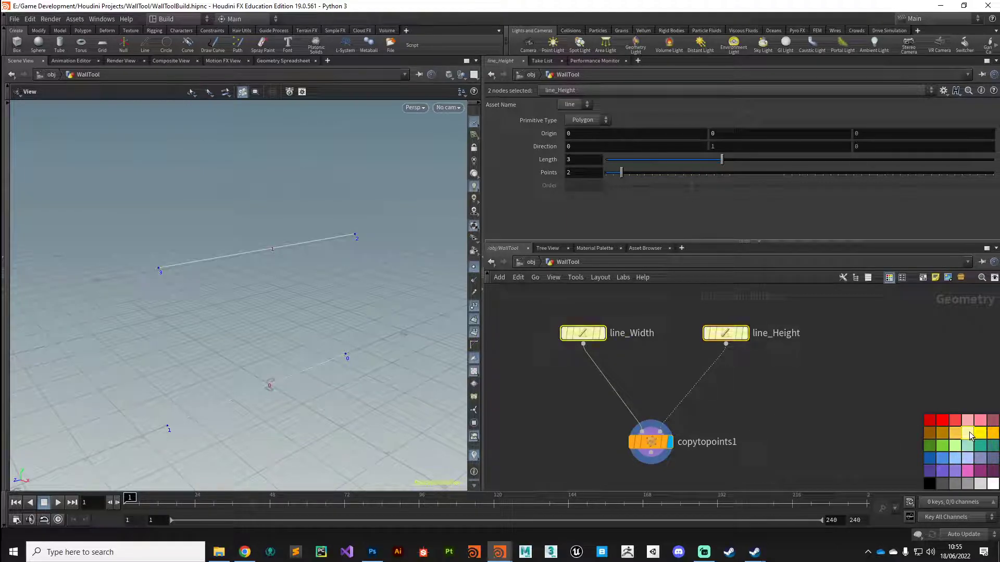
pyautogui.click(659, 342)
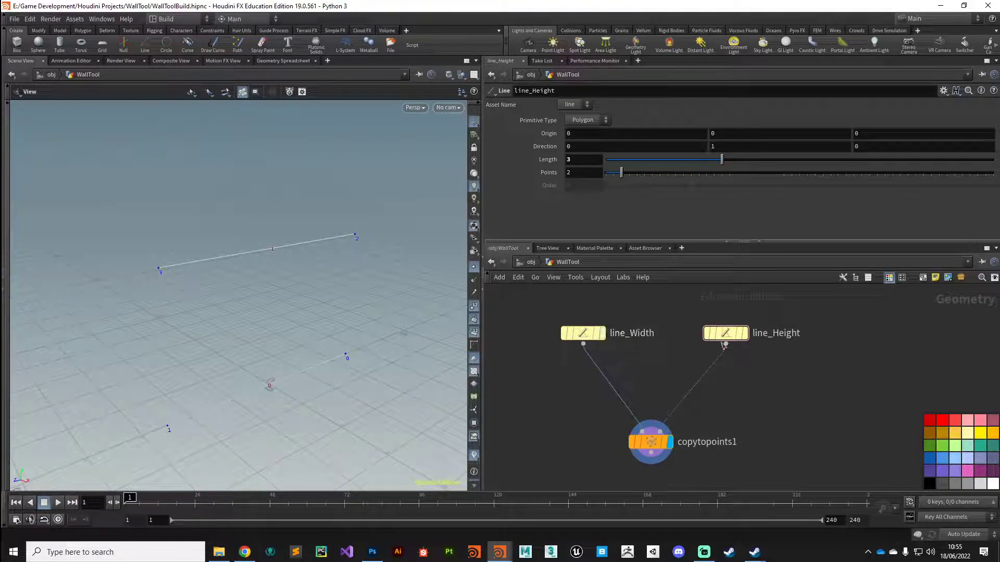
pyautogui.moveTo(617, 336)
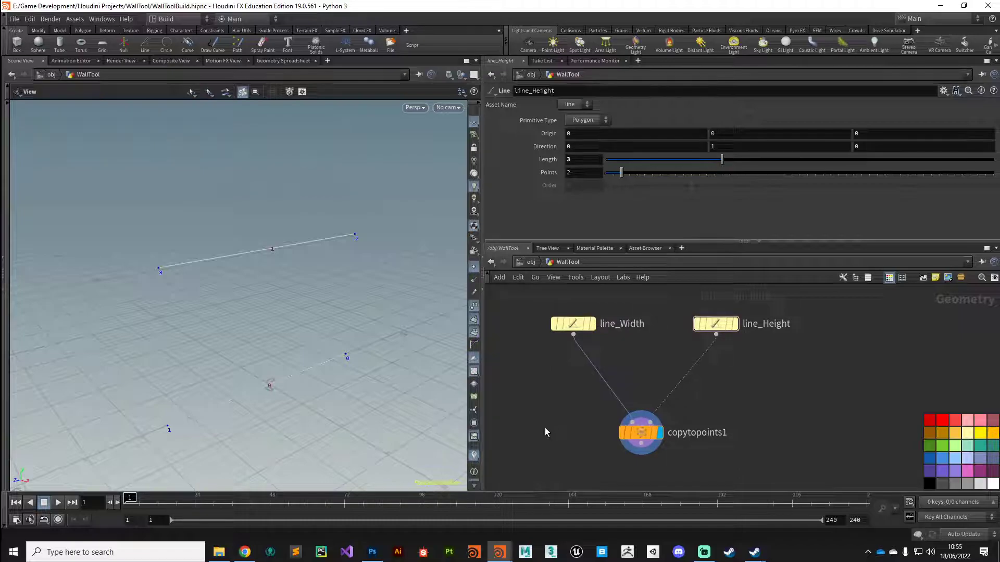
pyautogui.moveTo(649, 406); pyautogui.dragTo(641, 348, button='middle')
pyautogui.moveTo(655, 309); pyautogui.dragTo(650, 320, button='middle')
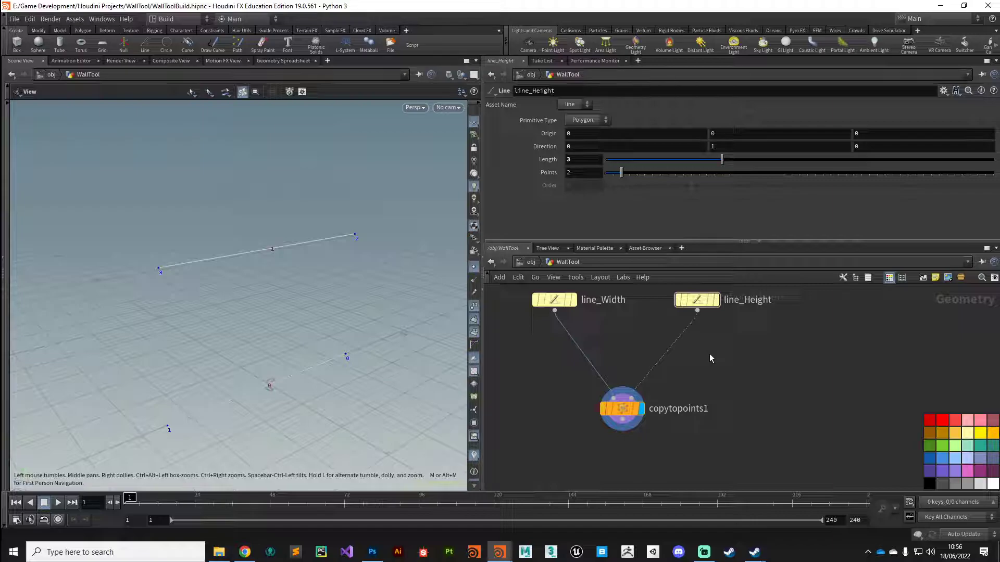
pyautogui.press('Tab')
pyautogui.write('res')
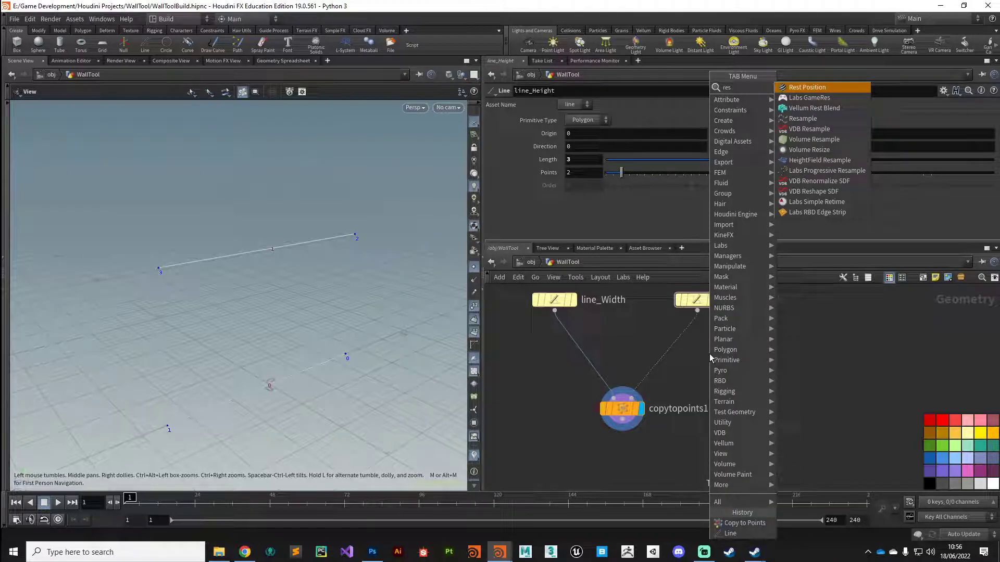
pyautogui.write('ample')
# Insert a Resample node on the wire from line_Height into copytopoints1
pyautogui.press('Return')
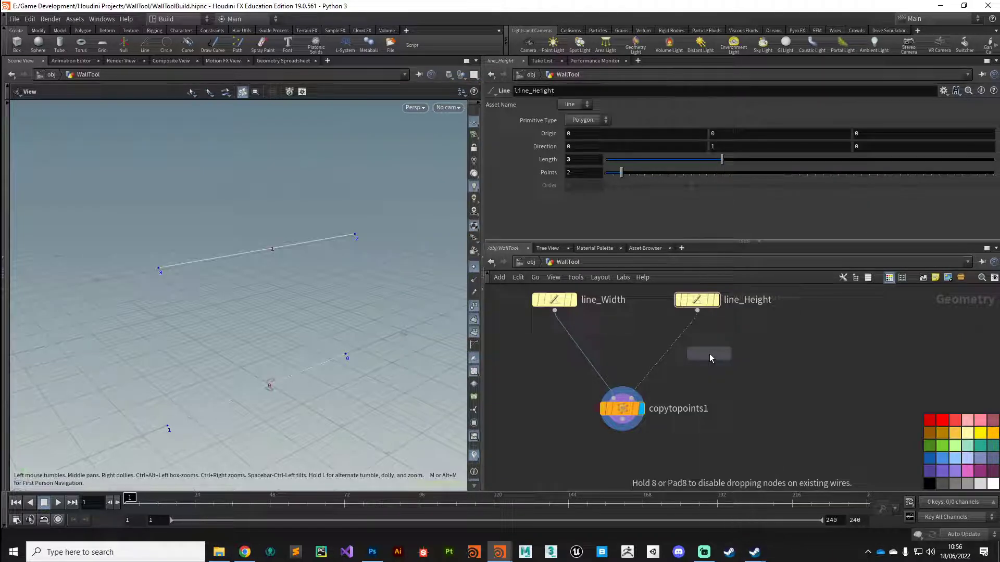
pyautogui.click(669, 351)
pyautogui.moveTo(672, 354); pyautogui.dragTo(700, 350)
pyautogui.moveTo(318, 336); pyautogui.dragTo(299, 370)
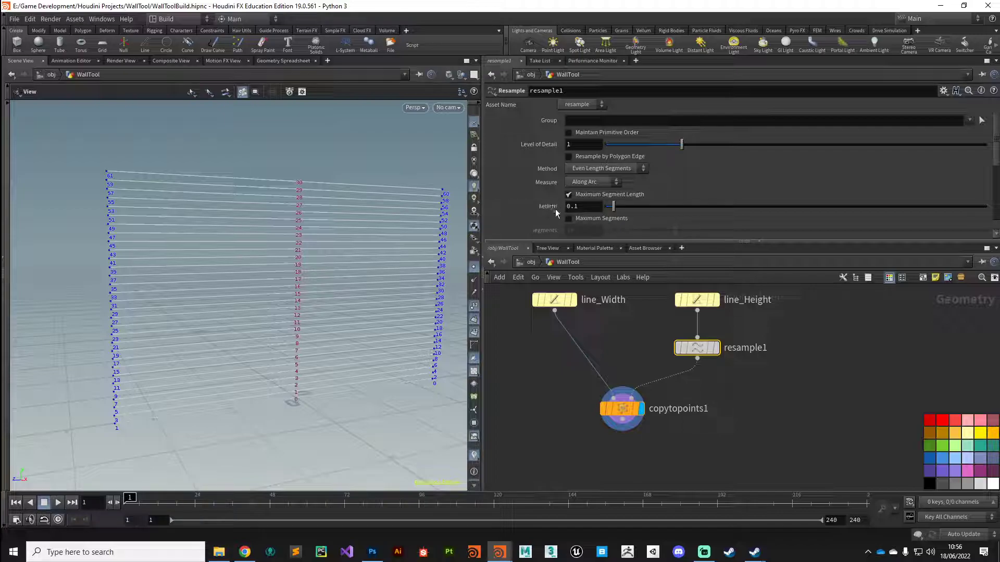
# Switch the resample from segment length to Maximum Segments, set to 6
pyautogui.click(568, 194)
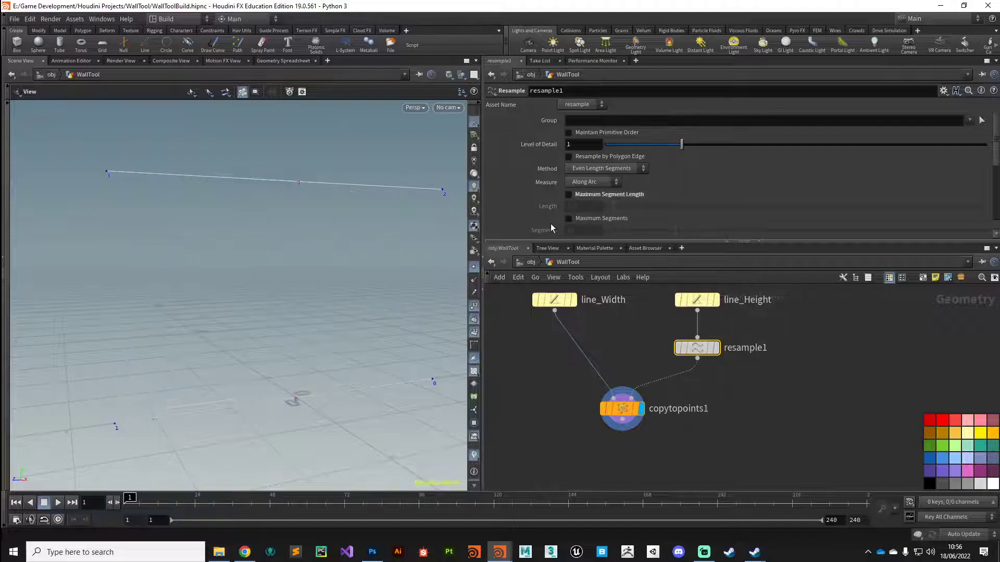
pyautogui.click(569, 218)
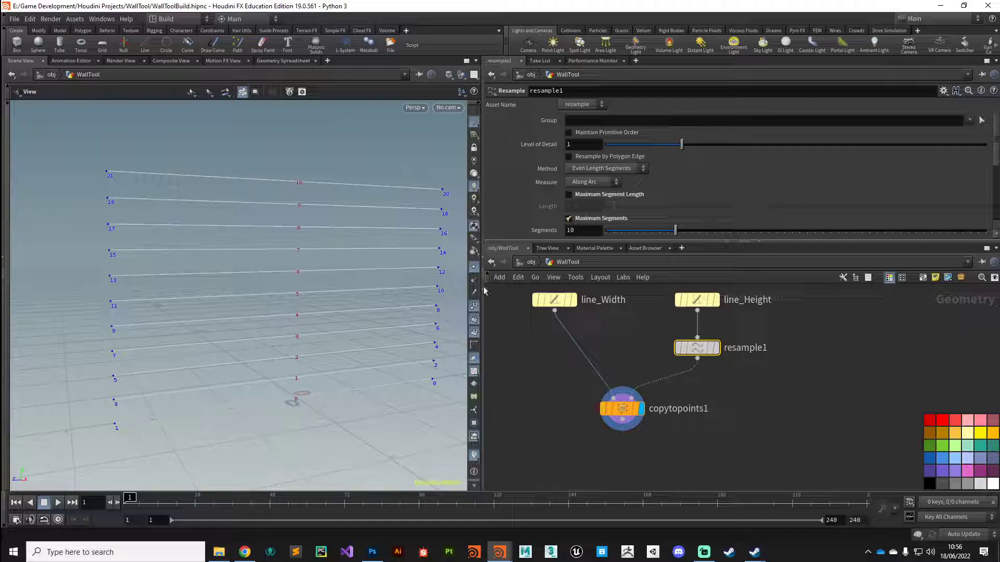
pyautogui.moveTo(303, 332)
pyautogui.mouseDown()
pyautogui.moveTo(310, 350)
pyautogui.moveTo(319, 310)
pyautogui.moveTo(307, 332)
pyautogui.mouseUp()
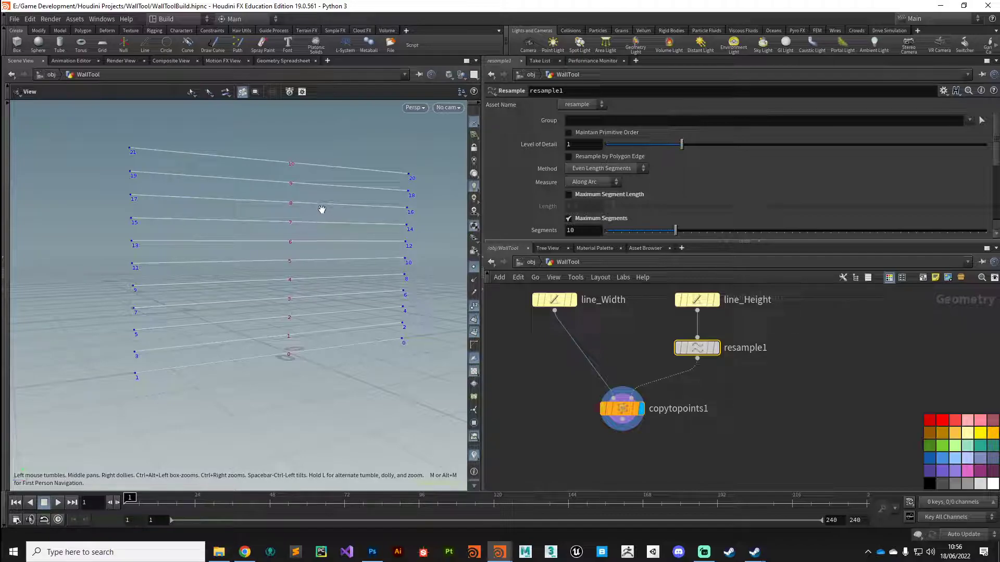
pyautogui.moveTo(674, 237); pyautogui.dragTo(646, 249)
# Rename the resample to resample_BrickRow and colour it pale yellow
pyautogui.doubleClick(755, 348)
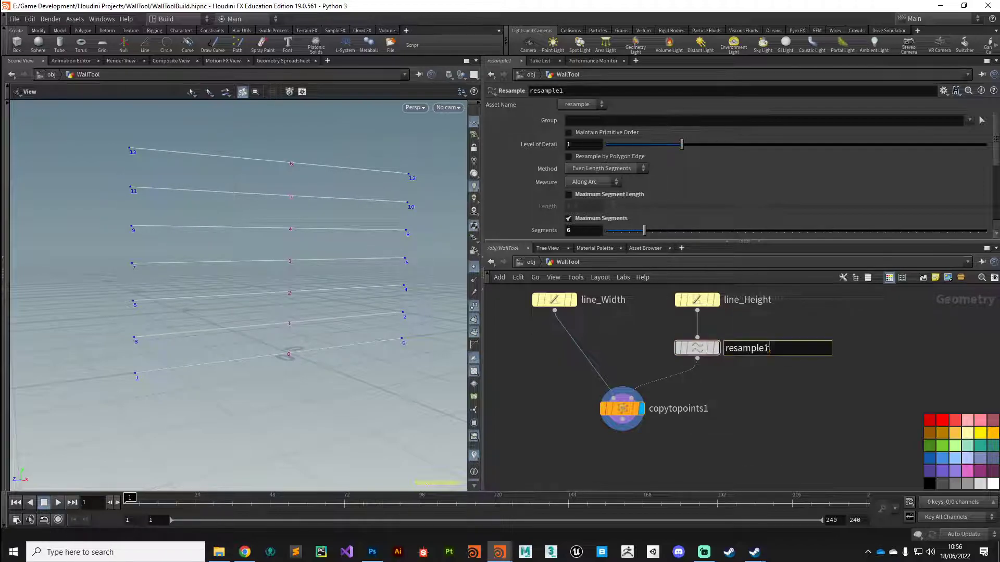
pyautogui.press('BackSpace')
pyautogui.write('_BrickRow')
pyautogui.press('Return')
pyautogui.click(697, 348)
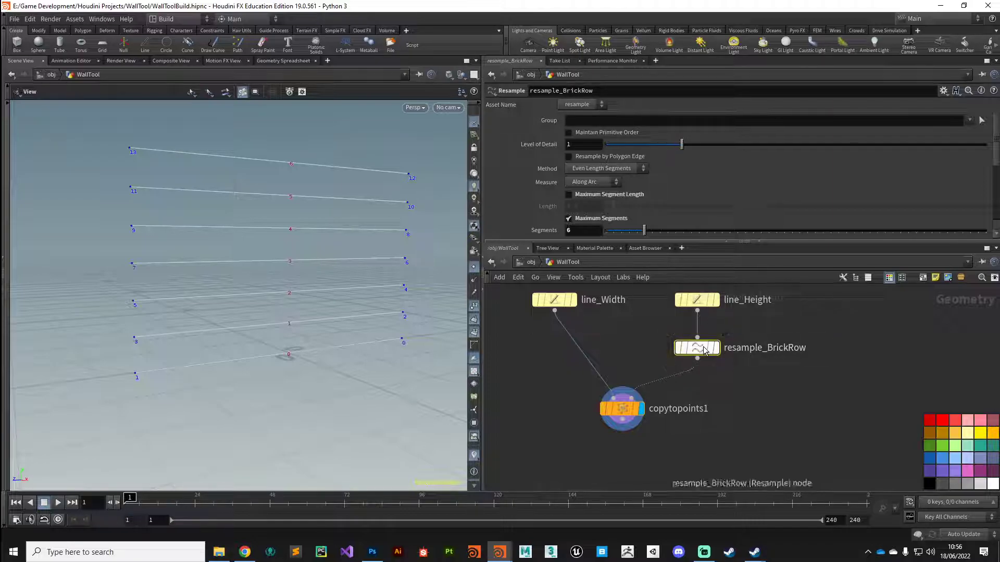
pyautogui.click(966, 434)
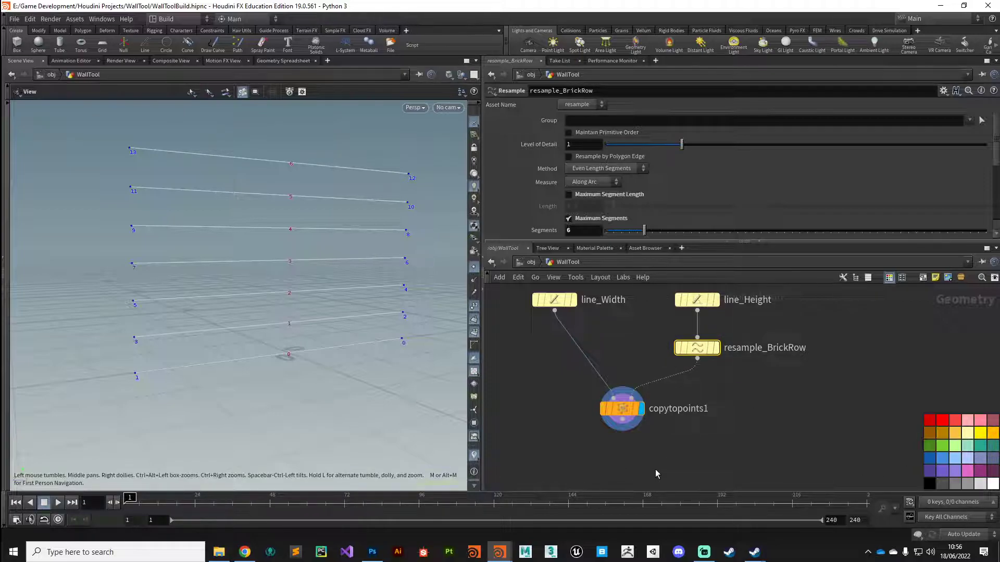
pyautogui.moveTo(656, 474); pyautogui.dragTo(661, 423, button='middle')
# Add a Resample node after copytopoints1 and display its output
pyautogui.click(632, 376)
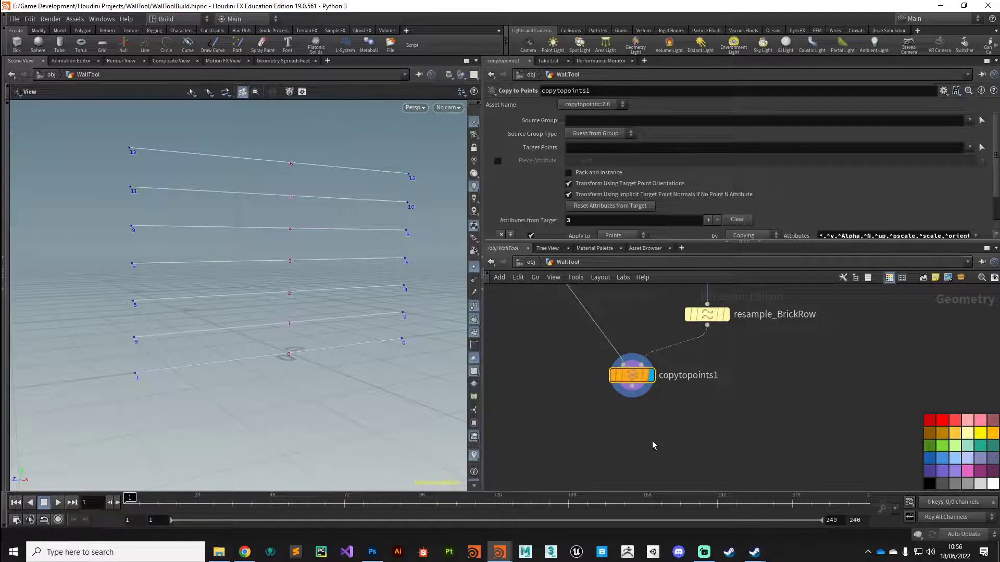
pyautogui.press('Tab')
pyautogui.write('res')
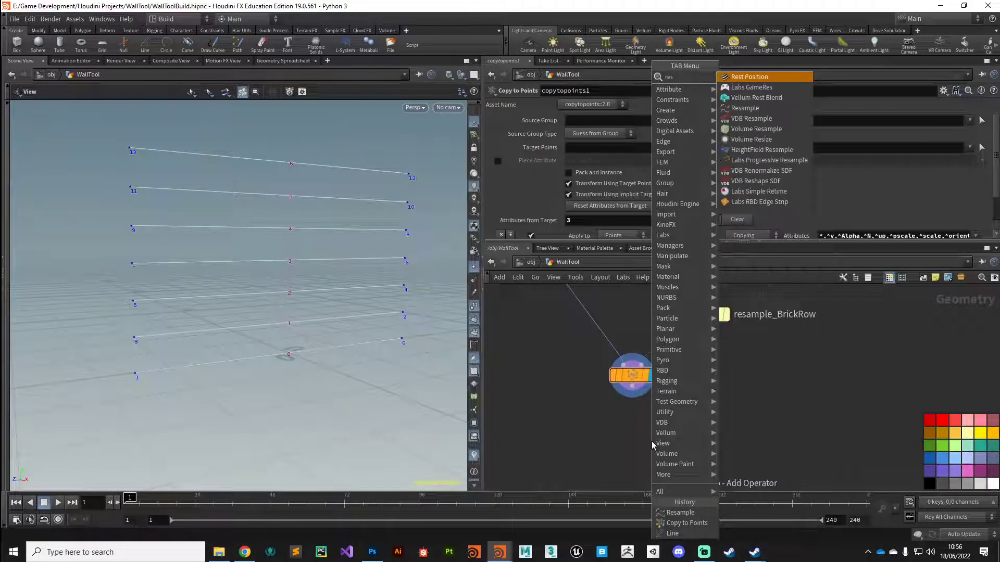
pyautogui.press('Down')
pyautogui.press('Down')
pyautogui.press('Return')
pyautogui.click(630, 442)
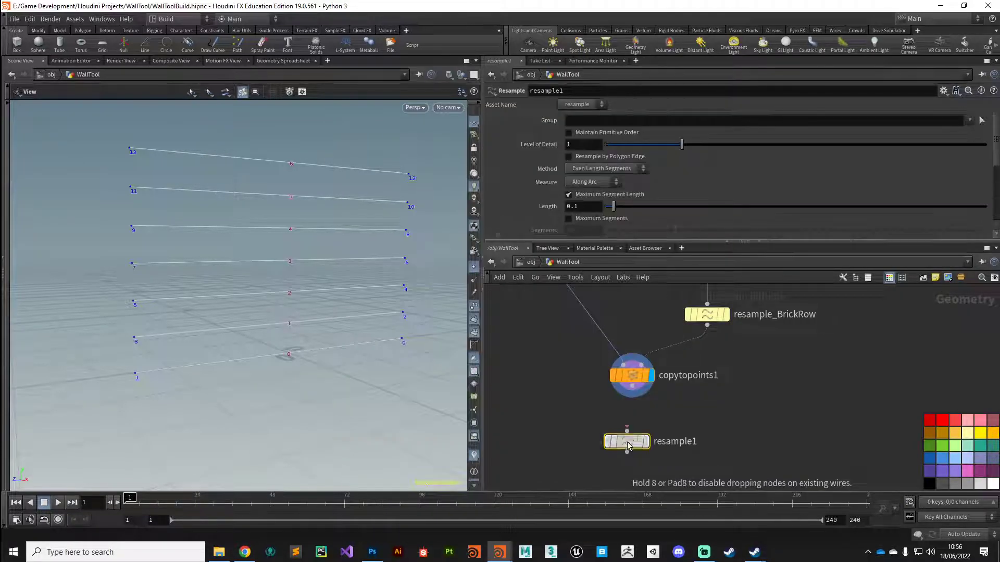
pyautogui.moveTo(633, 391); pyautogui.dragTo(632, 436)
pyautogui.click(645, 429)
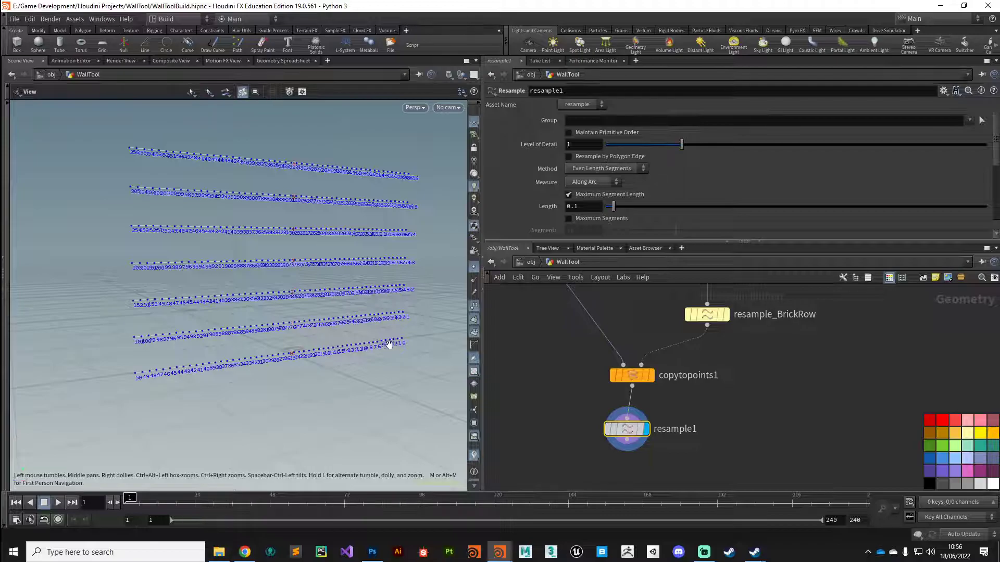
pyautogui.moveTo(365, 364); pyautogui.dragTo(328, 367)
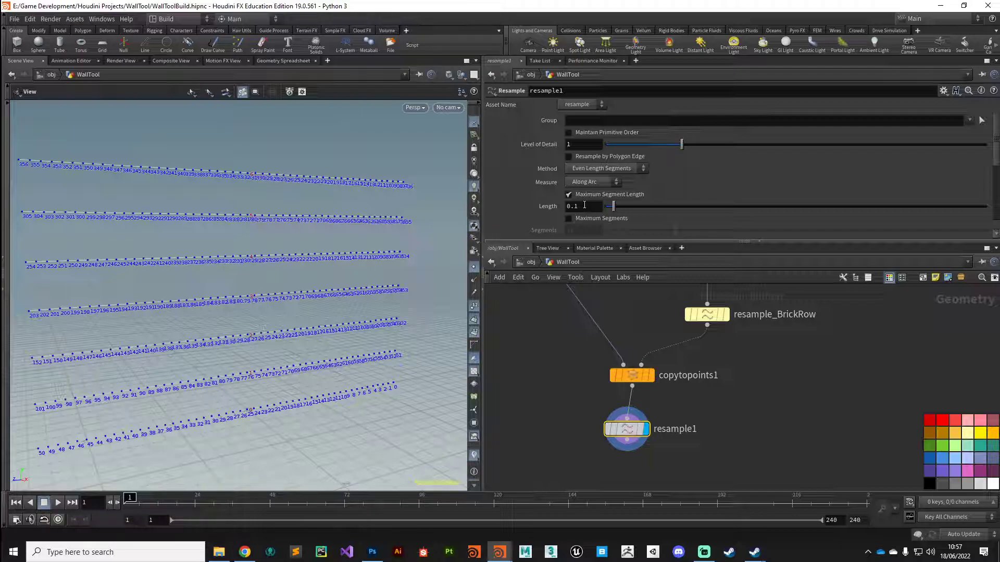
# Set the resample segment Length to 0.712 for denser row points
pyautogui.click(584, 204)
pyautogui.write('.75')
pyautogui.press('Return')
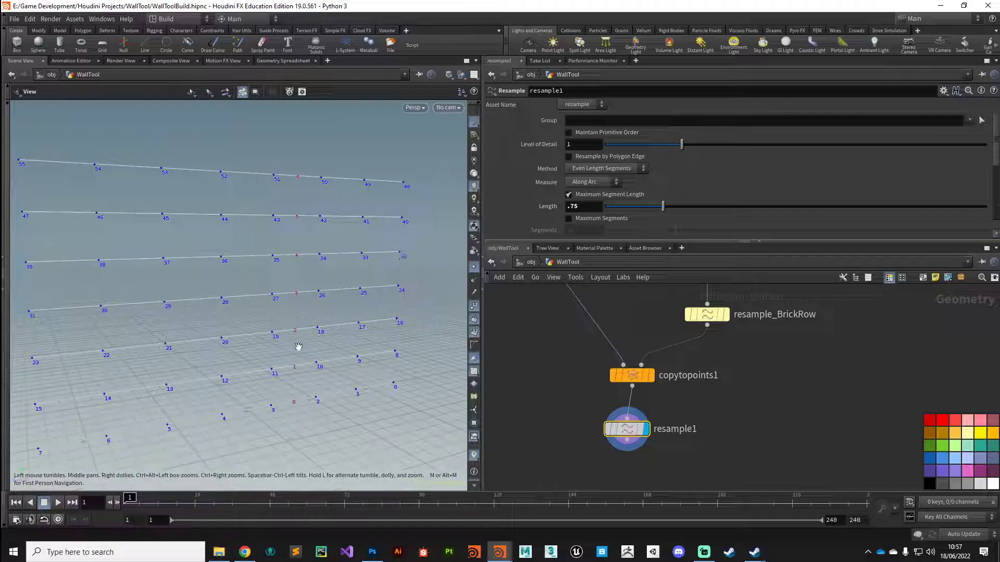
pyautogui.moveTo(663, 208)
pyautogui.mouseDown()
pyautogui.moveTo(650, 210)
pyautogui.moveTo(672, 210)
pyautogui.moveTo(652, 211)
pyautogui.moveTo(660, 211)
pyautogui.mouseUp()
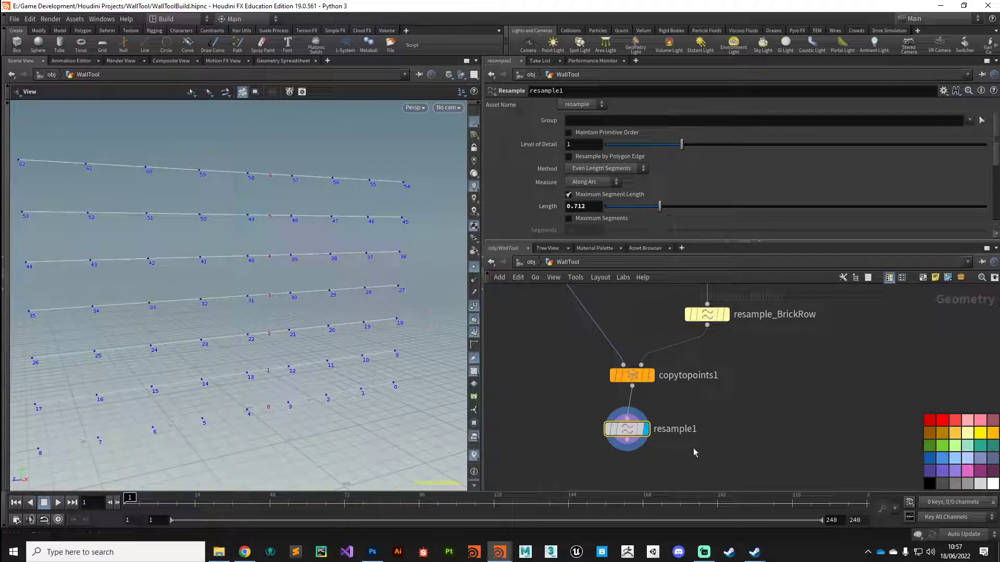
# Rename the node resample_BrickSpacing and align it under copytopoints1
pyautogui.doubleClick(700, 428)
pyautogui.press('BackSpace')
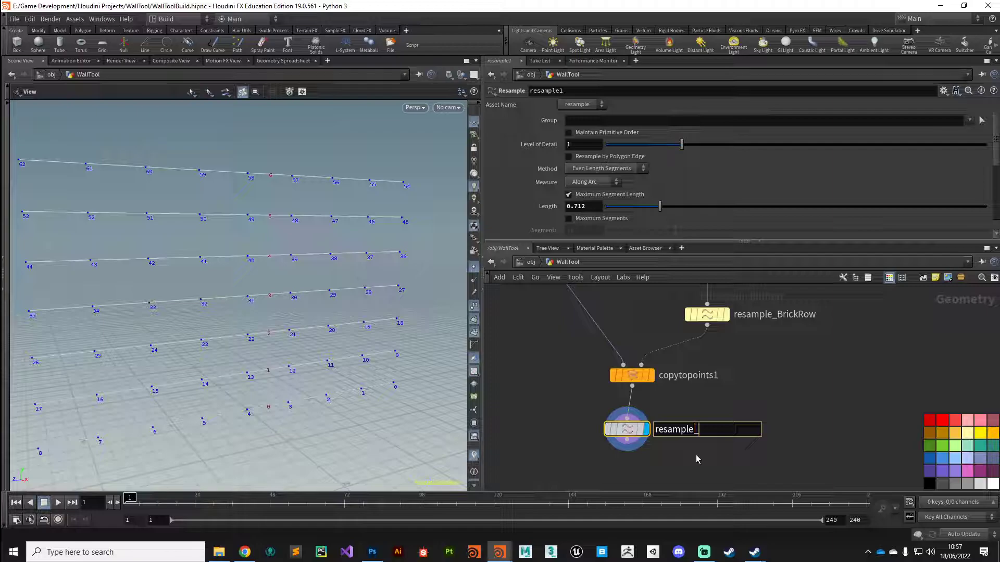
pyautogui.write('_BrickSpacing')
pyautogui.press('Return')
pyautogui.moveTo(589, 467); pyautogui.dragTo(640, 432)
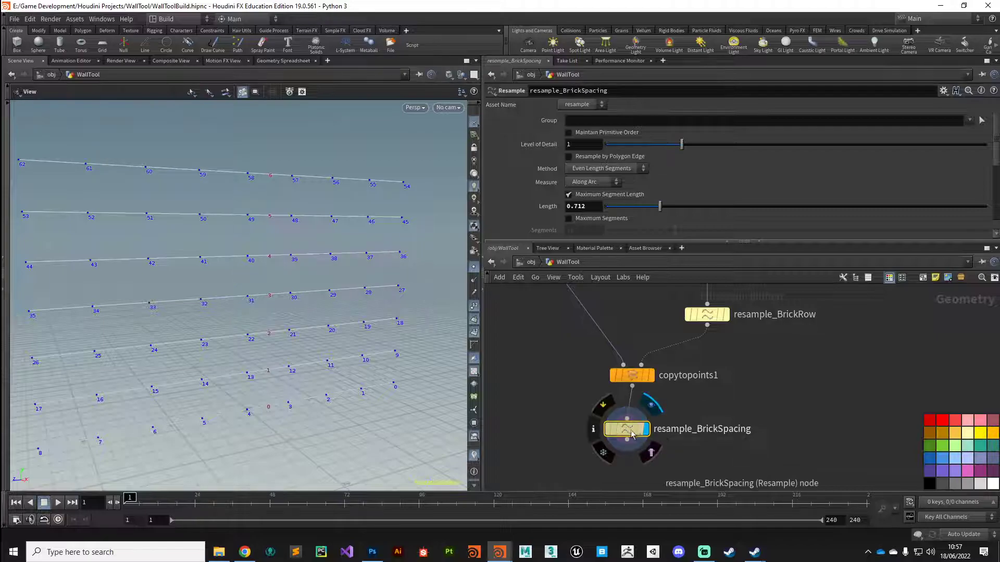
pyautogui.press('l')
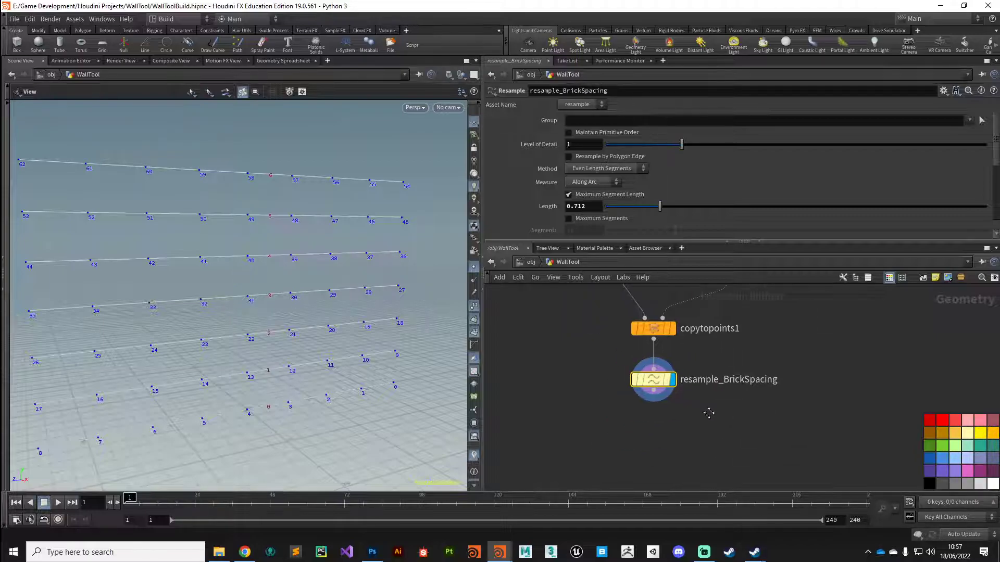
pyautogui.moveTo(270, 364); pyautogui.dragTo(209, 355)
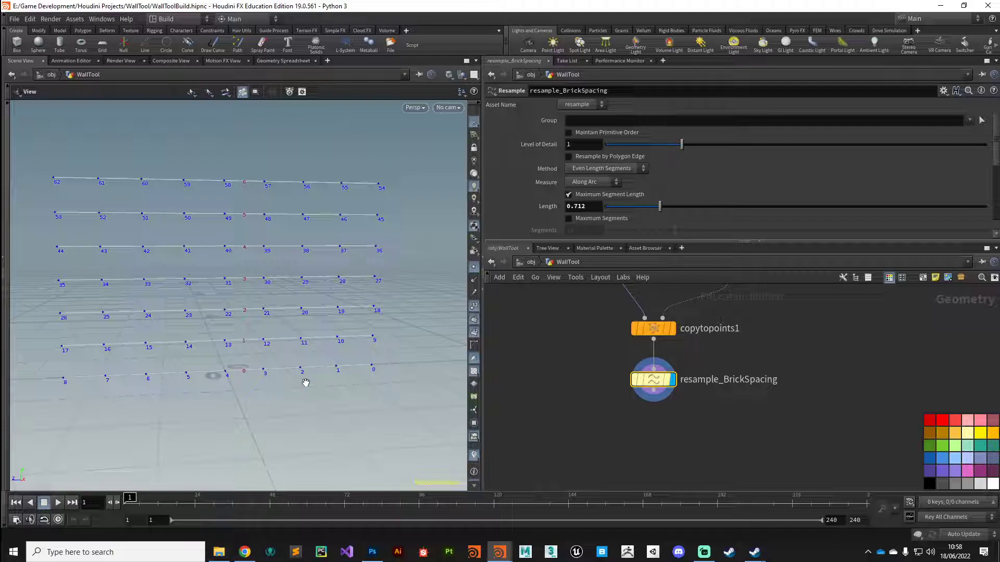
pyautogui.moveTo(228, 373); pyautogui.dragTo(245, 388, button='middle')
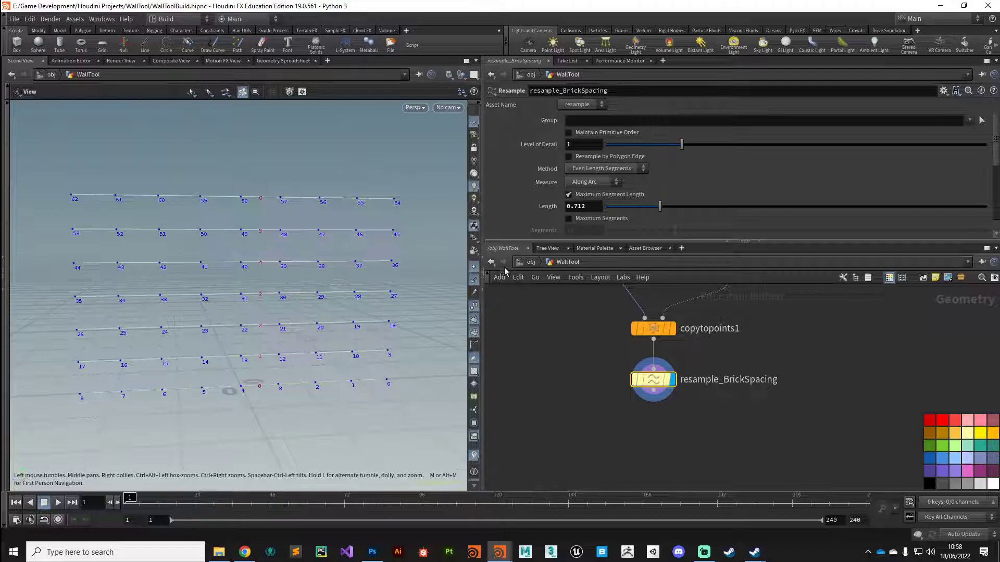
pyautogui.moveTo(634, 435); pyautogui.dragTo(646, 409, button='middle')
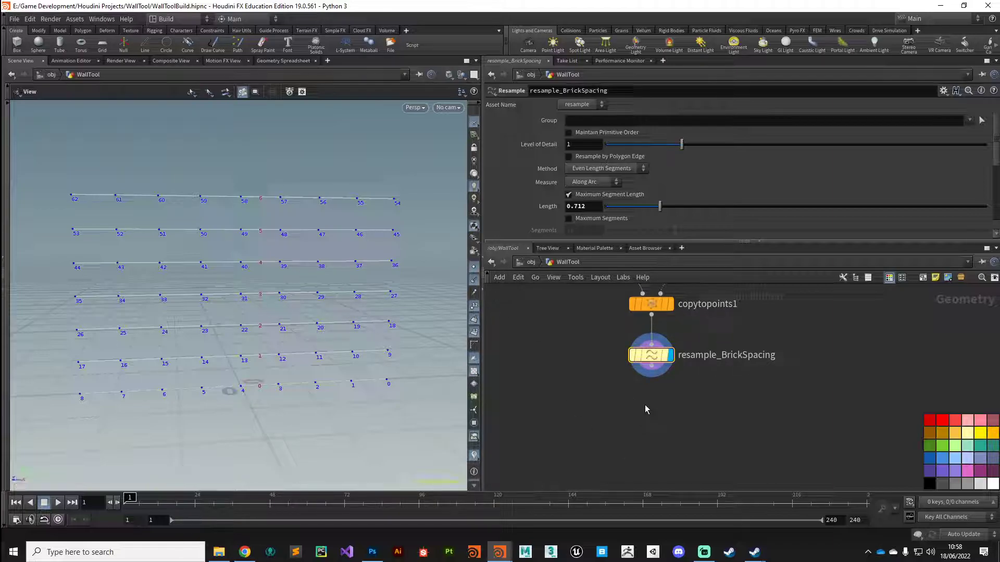
# Add a PolyFrame node below resample_BrickSpacing and make it the displayed node
pyautogui.press('Tab')
pyautogui.write('poly')
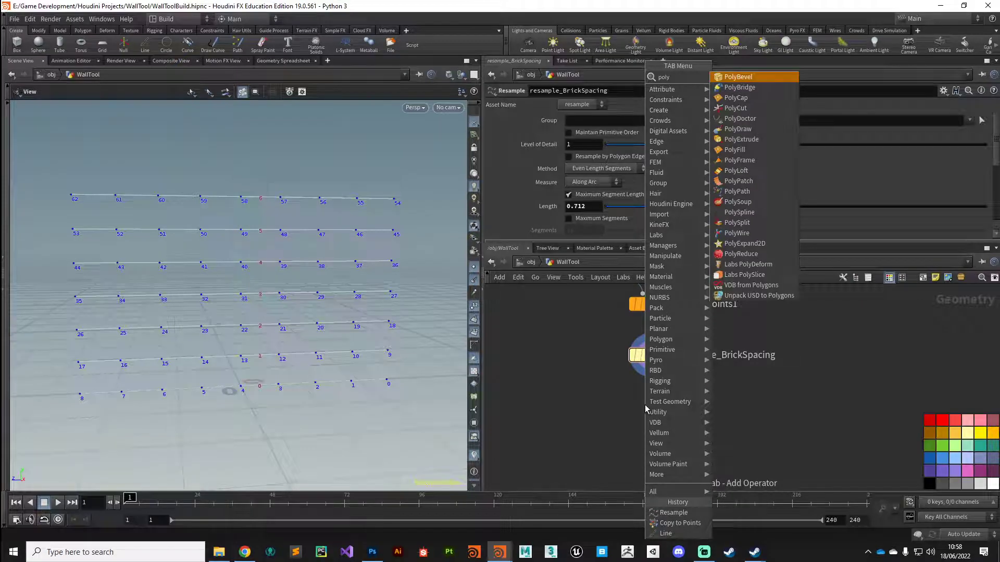
pyautogui.write('f')
pyautogui.press('Down')
pyautogui.press('Up')
pyautogui.press('Down')
pyautogui.press('Return')
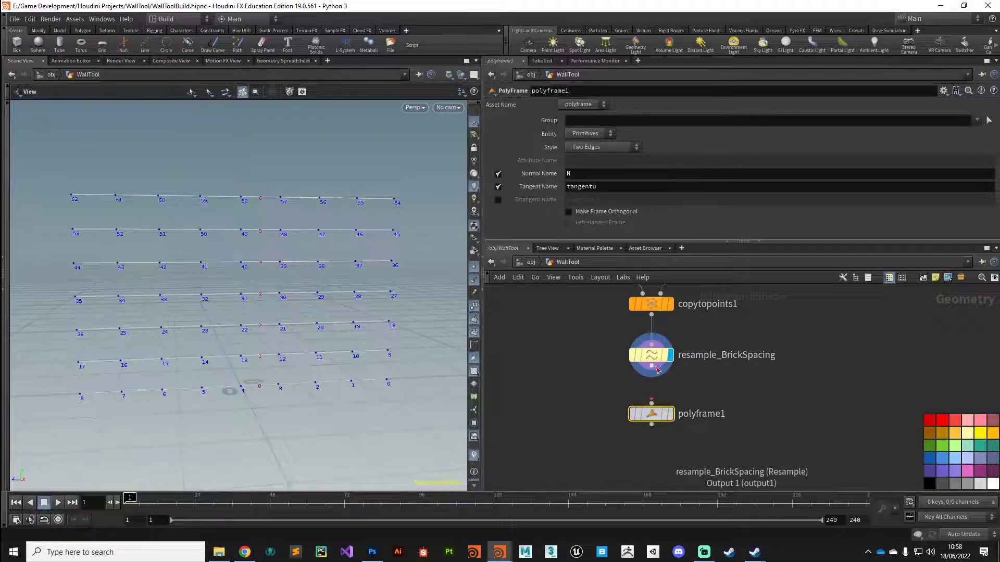
pyautogui.click(674, 419)
pyautogui.click(674, 419)
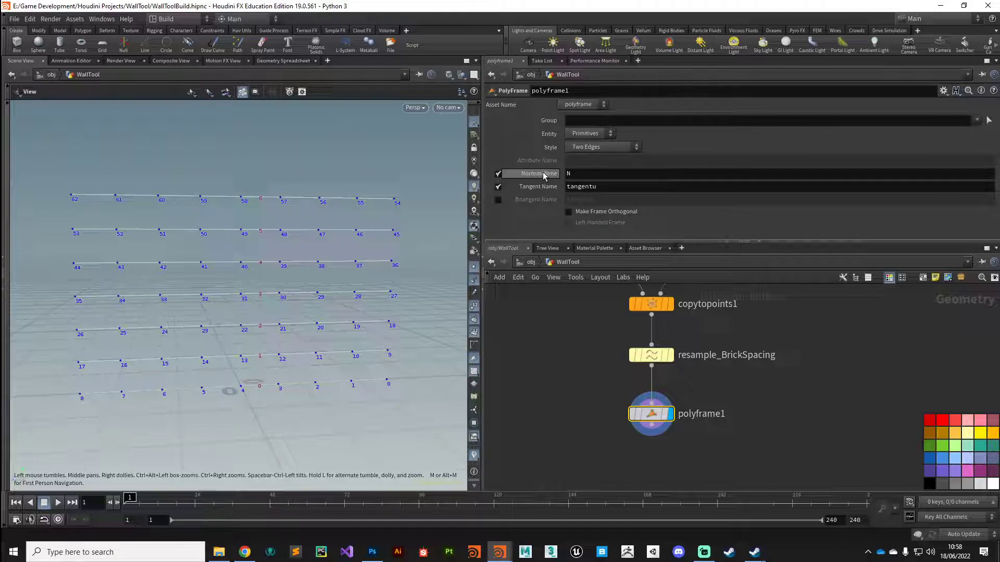
# Set polyframe1 to no normals, tangent name N, Entity Points, Style First Edge
pyautogui.click(498, 174)
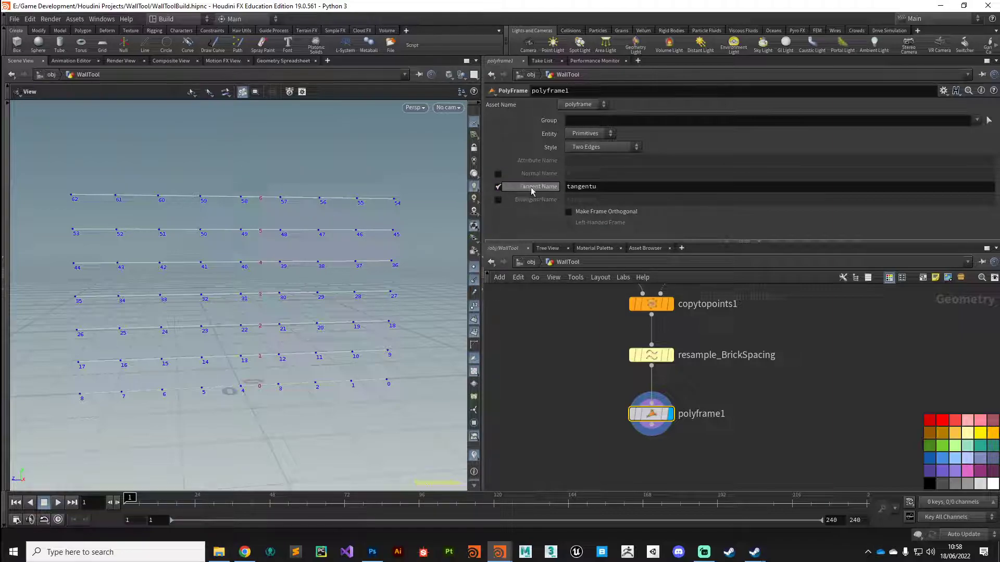
pyautogui.doubleClick(598, 186)
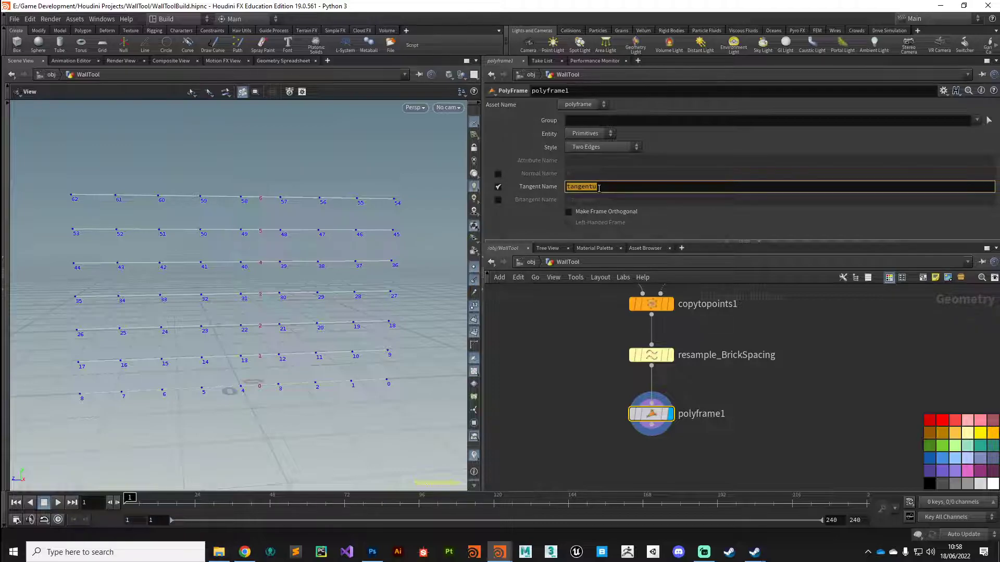
pyautogui.write('N')
pyautogui.press('Return')
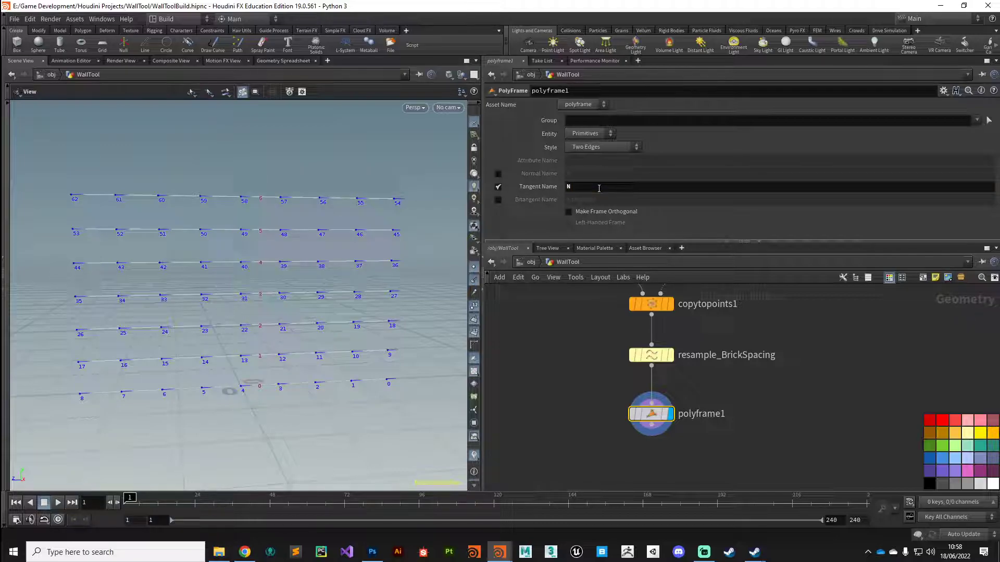
pyautogui.click(577, 134)
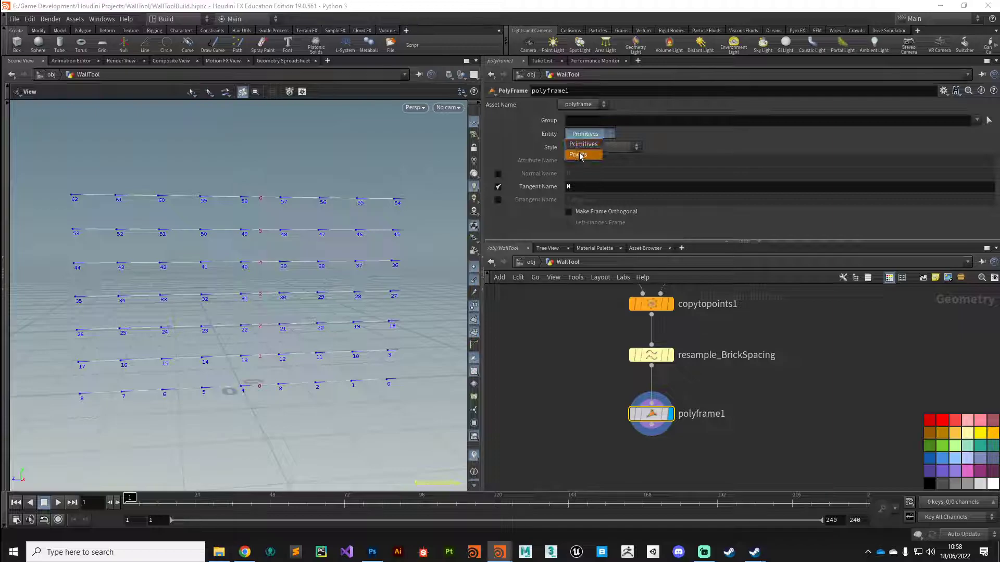
pyautogui.click(583, 149)
pyautogui.click(588, 148)
pyautogui.click(583, 157)
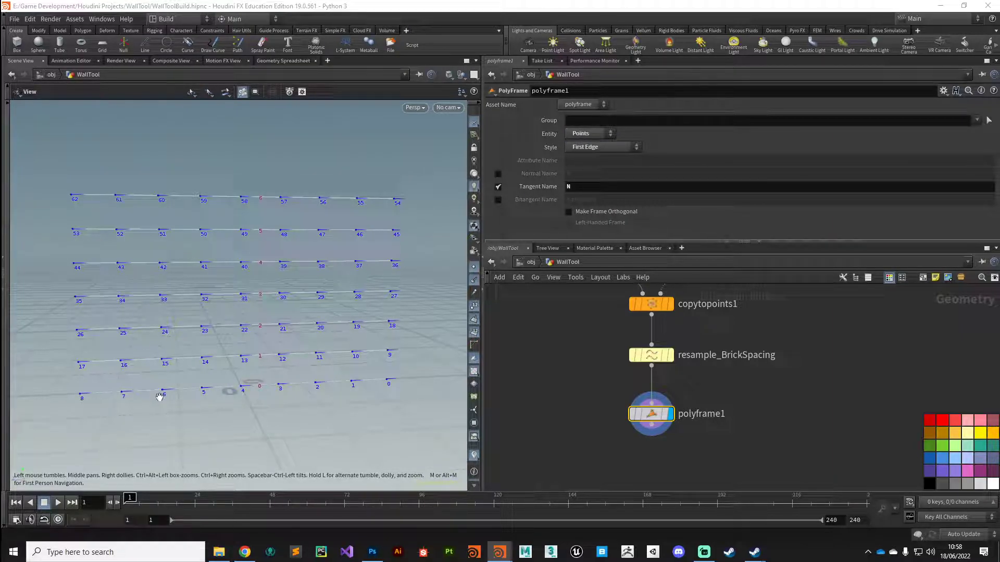
pyautogui.moveTo(268, 415); pyautogui.dragTo(320, 262)
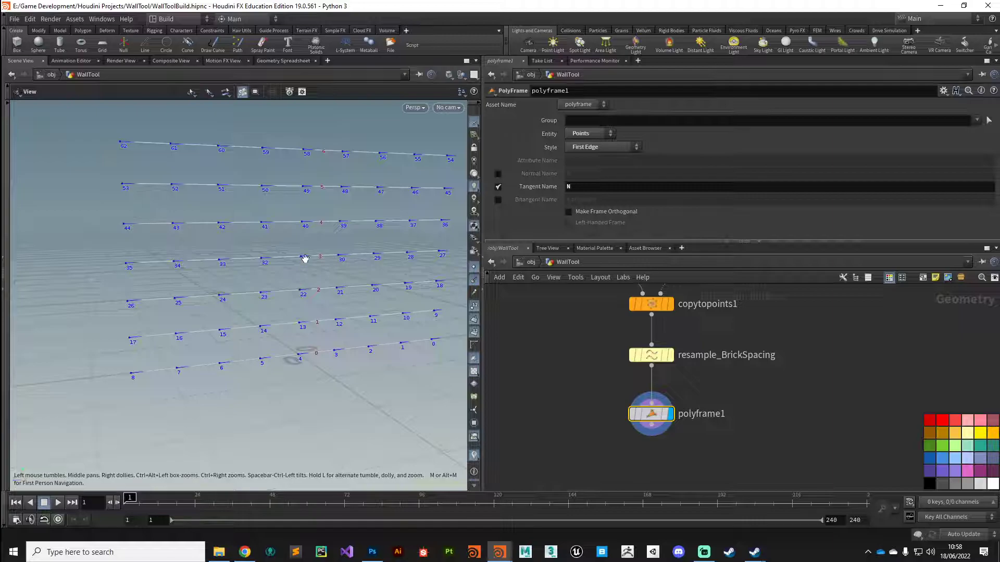
pyautogui.moveTo(336, 302); pyautogui.dragTo(212, 306)
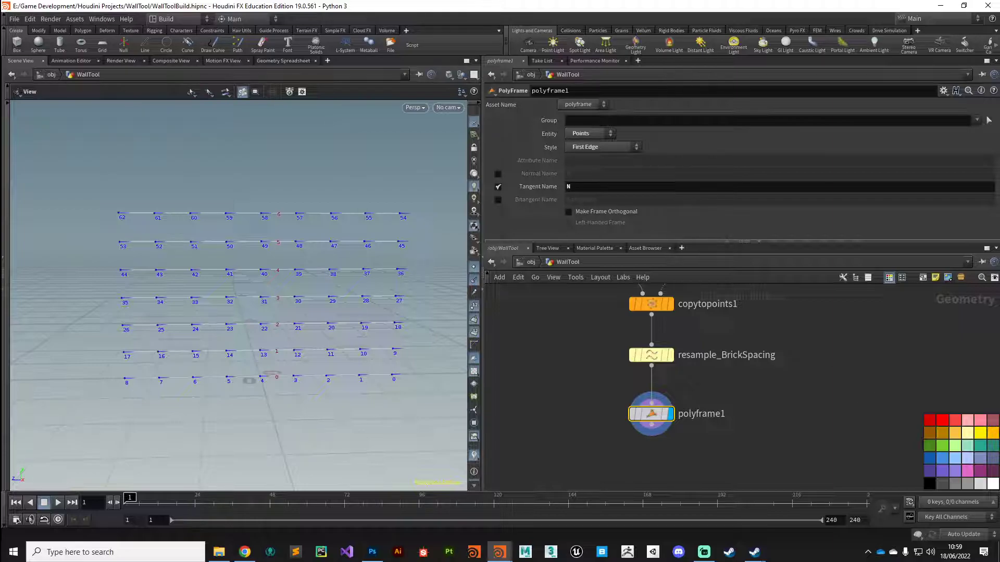
pyautogui.moveTo(364, 413); pyautogui.dragTo(332, 335, button='middle')
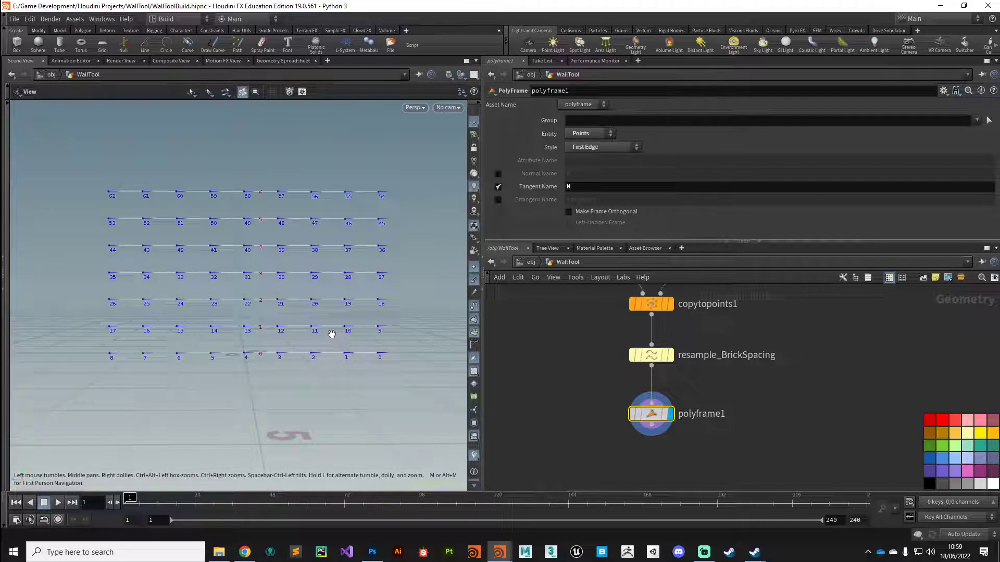
pyautogui.hotkey('space', '4')
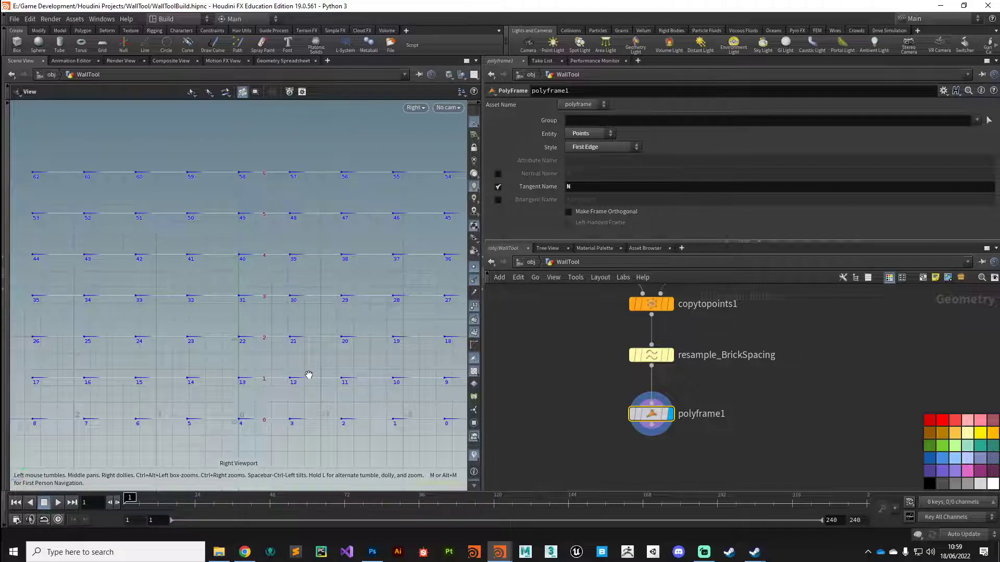
# Zoom out slightly and pan to frame the brick-row point grid
pyautogui.scroll(-3, 305, 371)
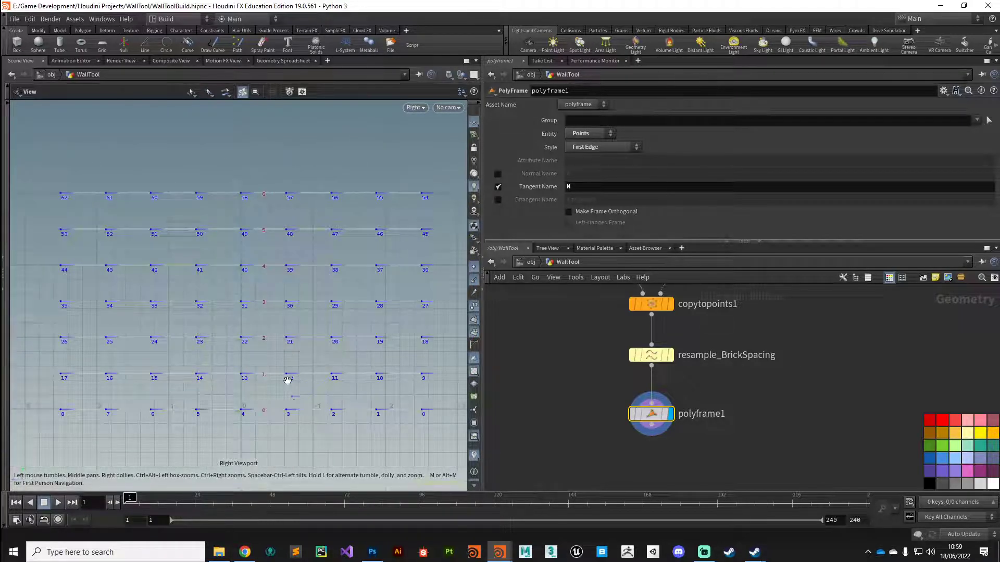
pyautogui.moveTo(286, 375); pyautogui.dragTo(277, 361, button='middle')
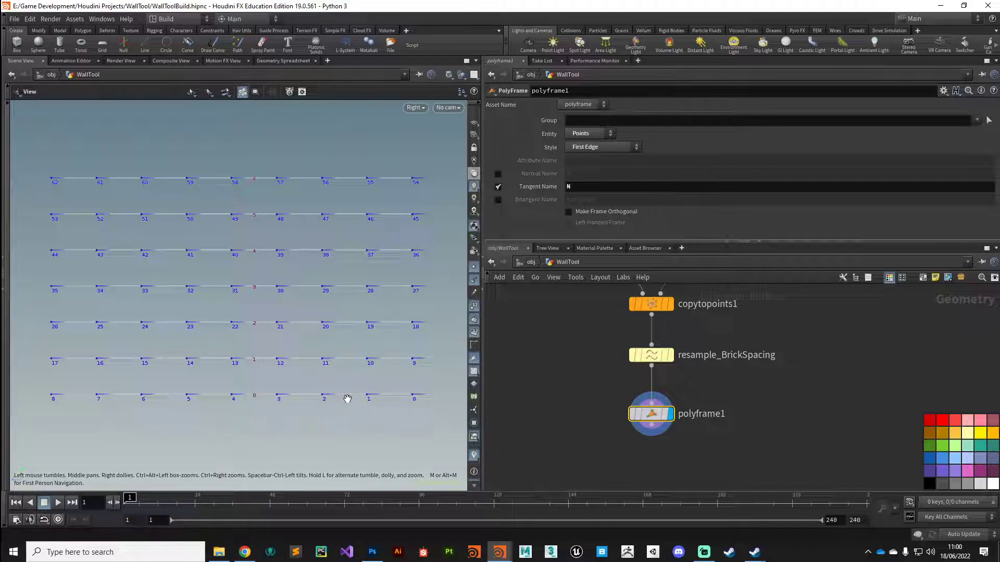
# Enable resample_BrickSpacing's Distance Attribute (ptdist) and inspect the point values in the spreadsheet
pyautogui.click(650, 359)
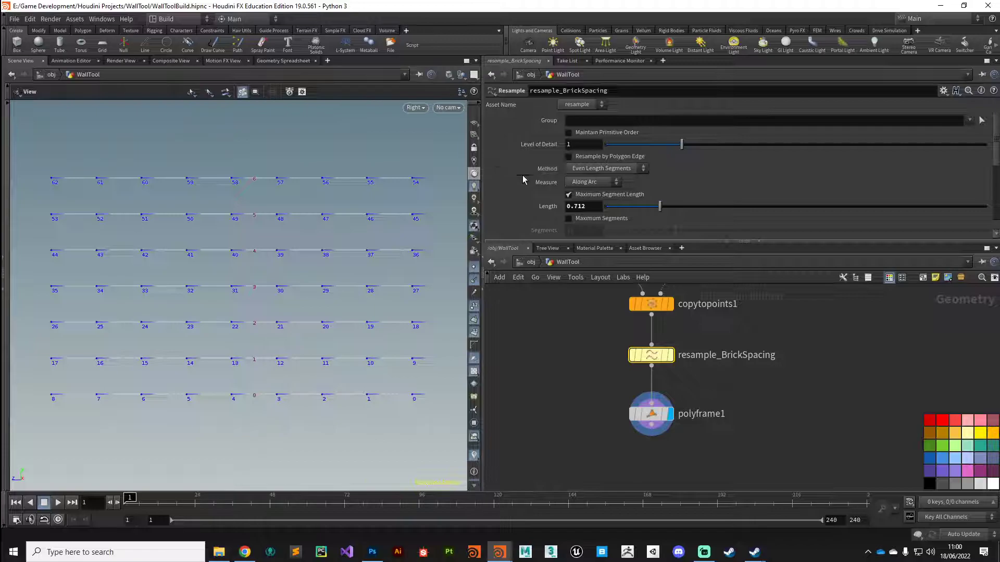
pyautogui.scroll(-2, 522, 182)
pyautogui.scroll(-7, 521, 183)
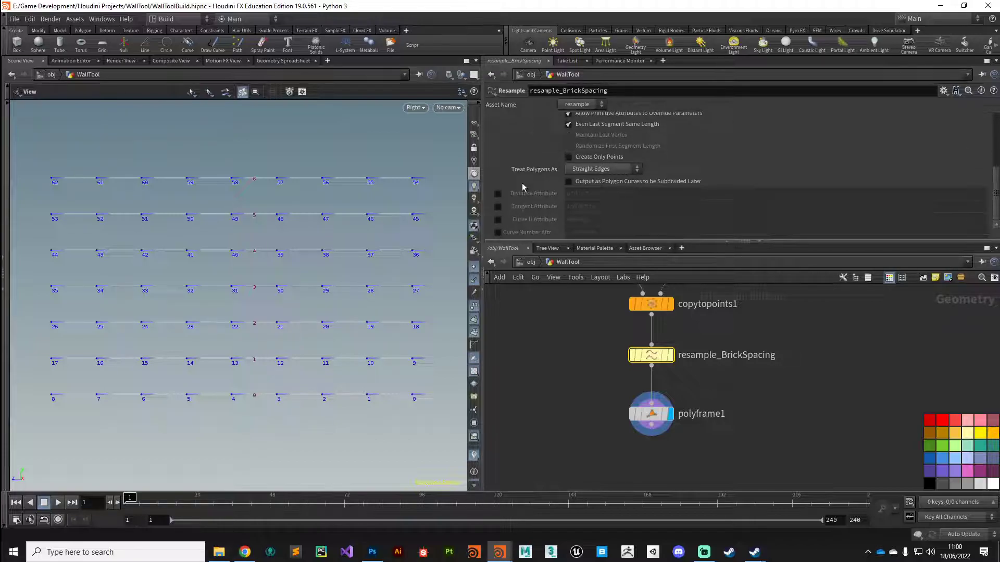
pyautogui.moveTo(535, 196)
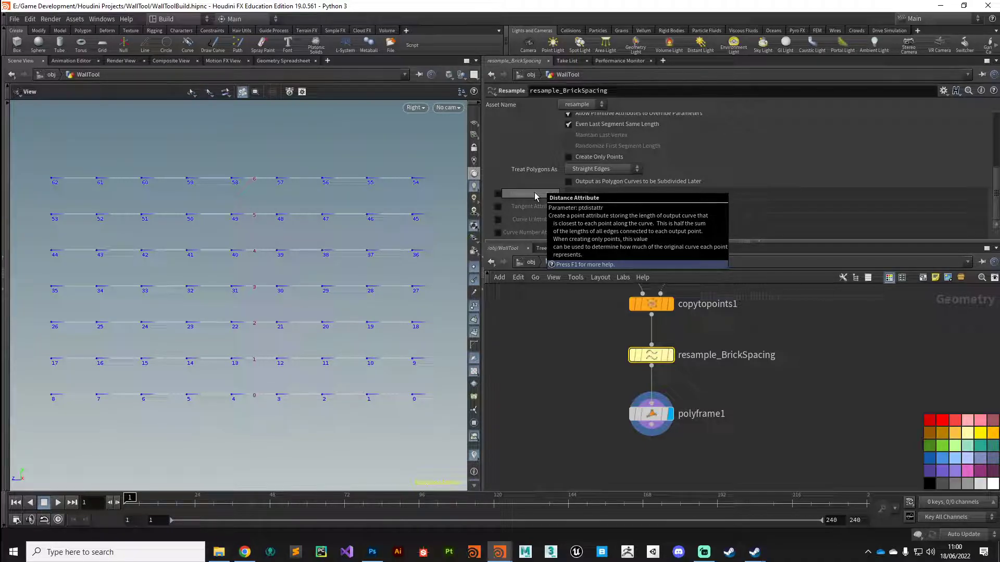
pyautogui.click(498, 195)
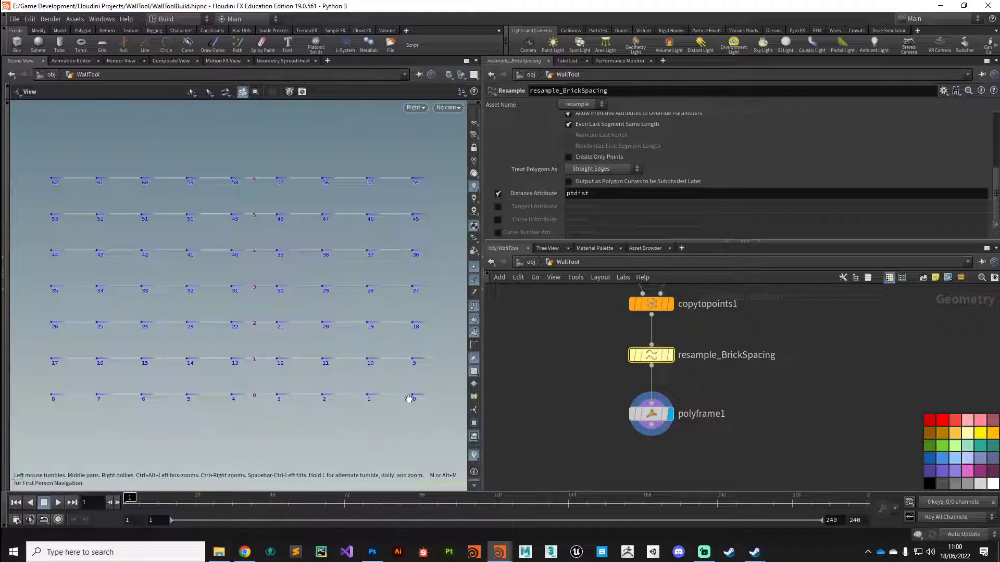
pyautogui.click(279, 61)
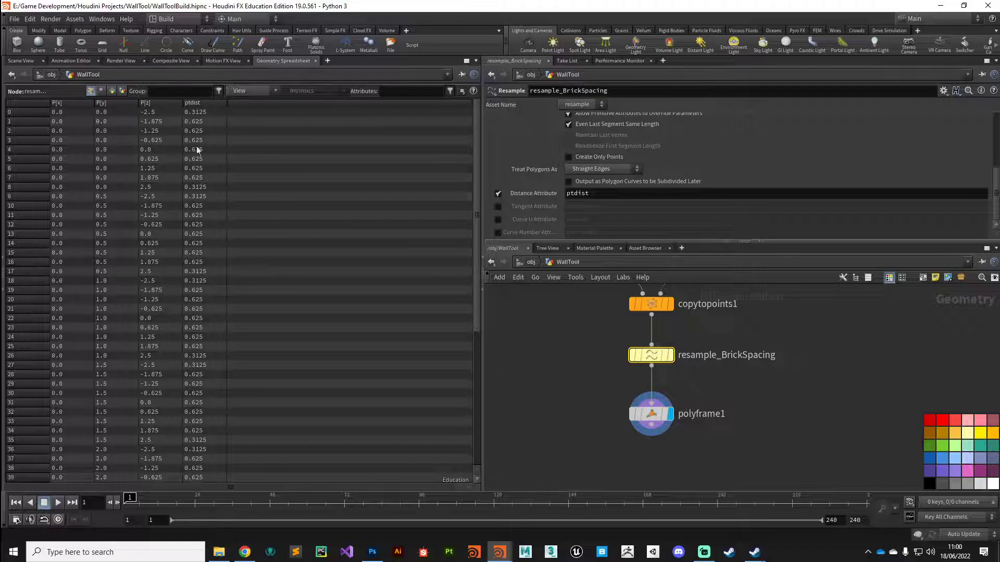
pyautogui.click(199, 104)
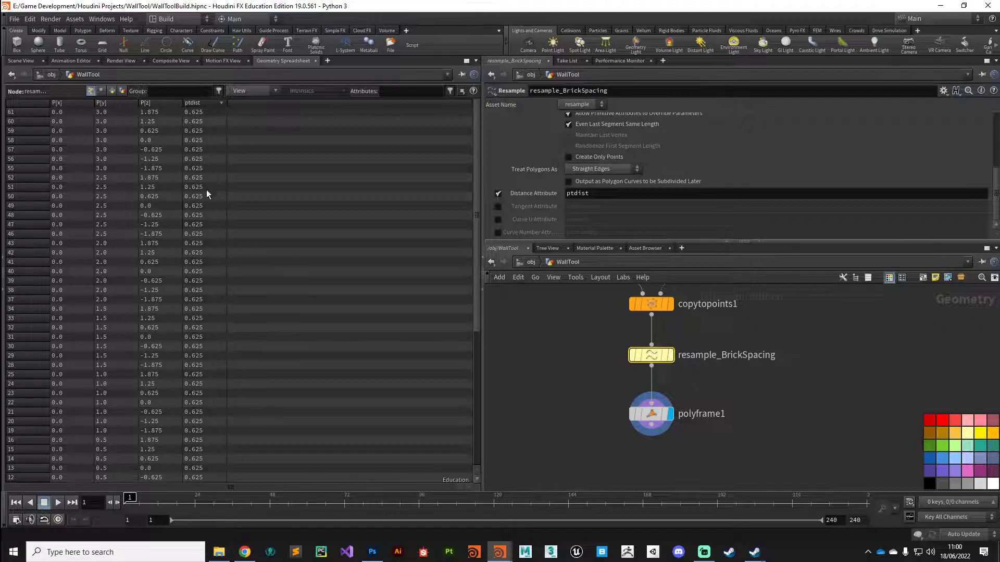
pyautogui.click(26, 60)
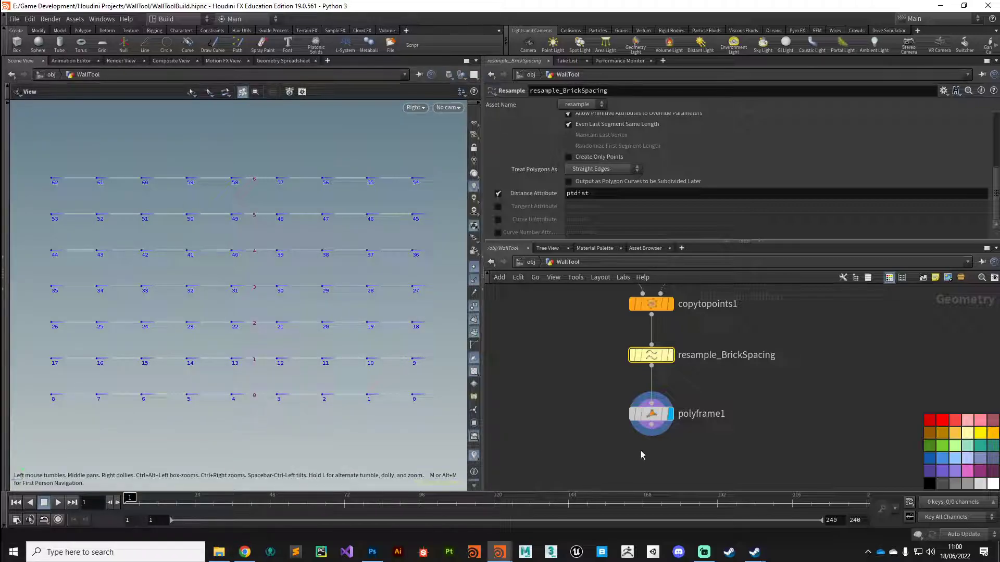
pyautogui.moveTo(651, 415); pyautogui.dragTo(652, 404)
pyautogui.moveTo(652, 440); pyautogui.dragTo(648, 423, button='middle')
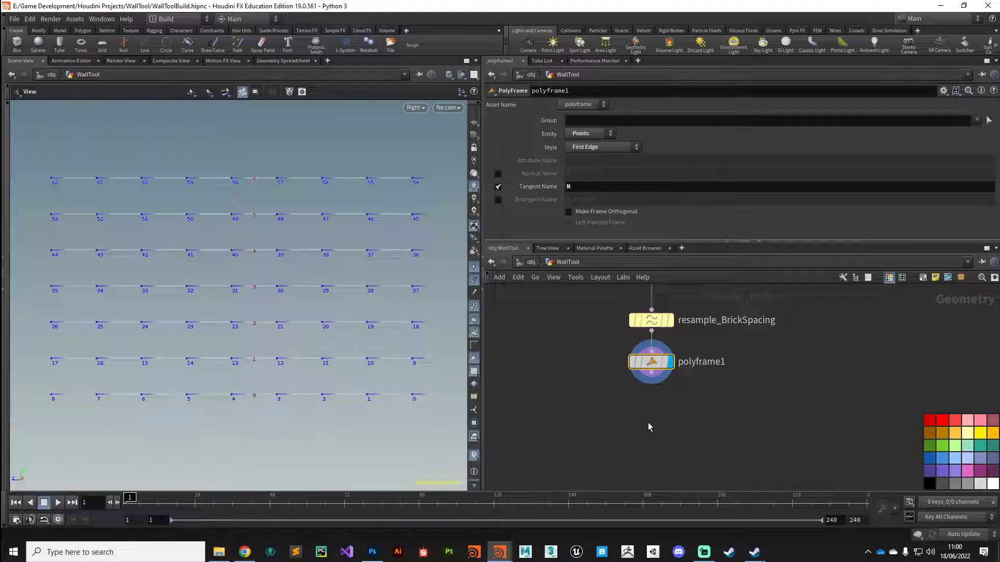
pyautogui.press('Tab')
pyautogui.write('wran')
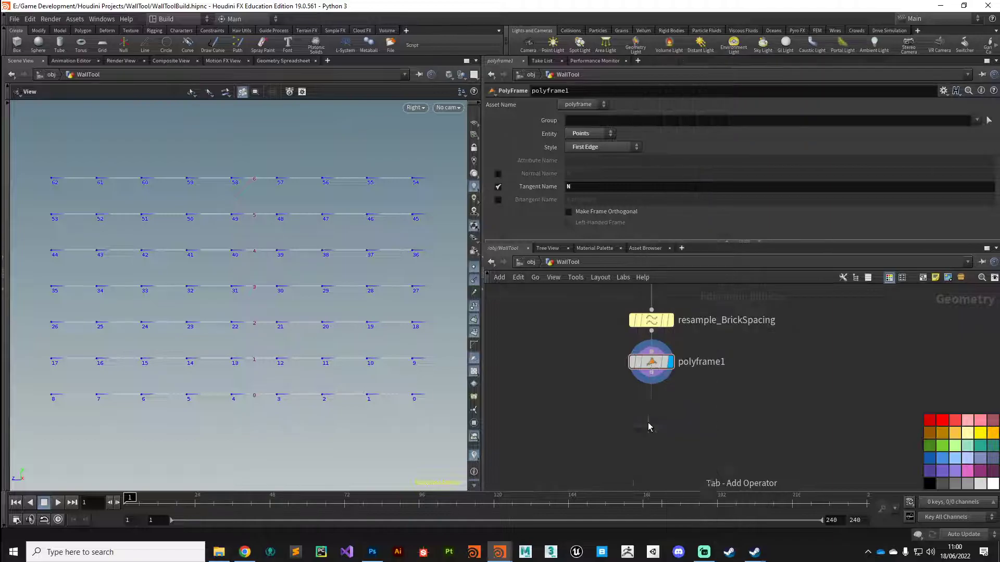